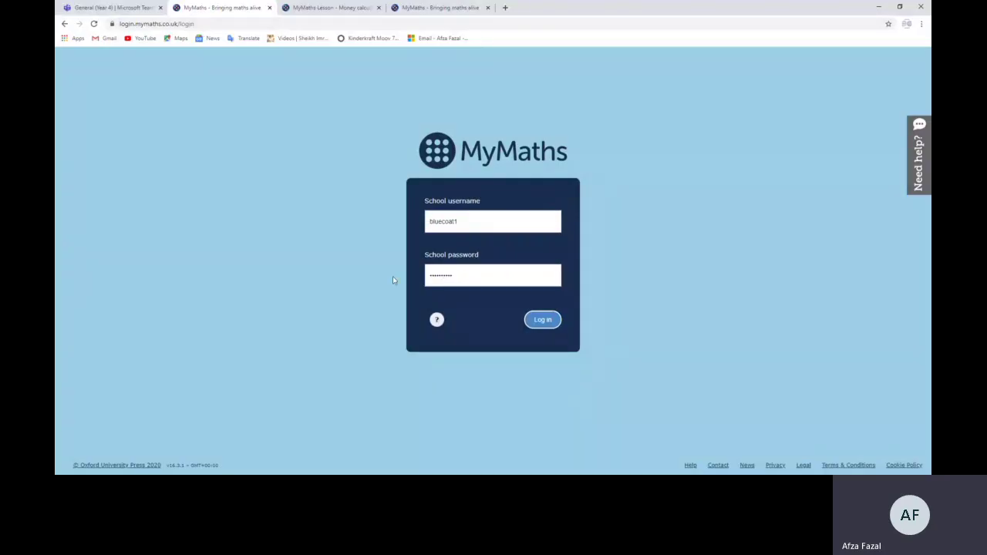
# Step: Log in to MyMaths with the school account's username and password
pyautogui.click(543, 321)
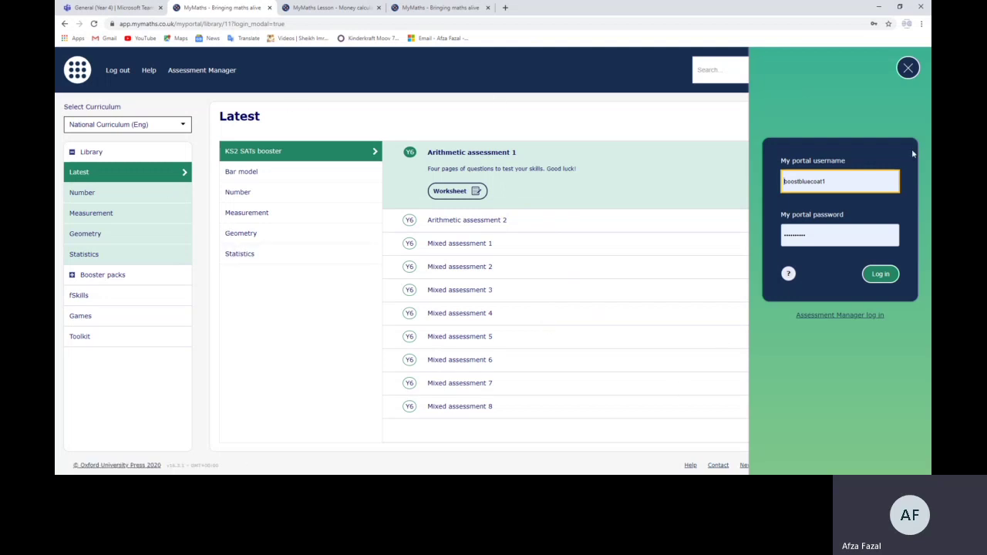
# Step: Dismiss the portal panel, open the Measurement library and expand Y4 Money calculations
pyautogui.click(907, 70)
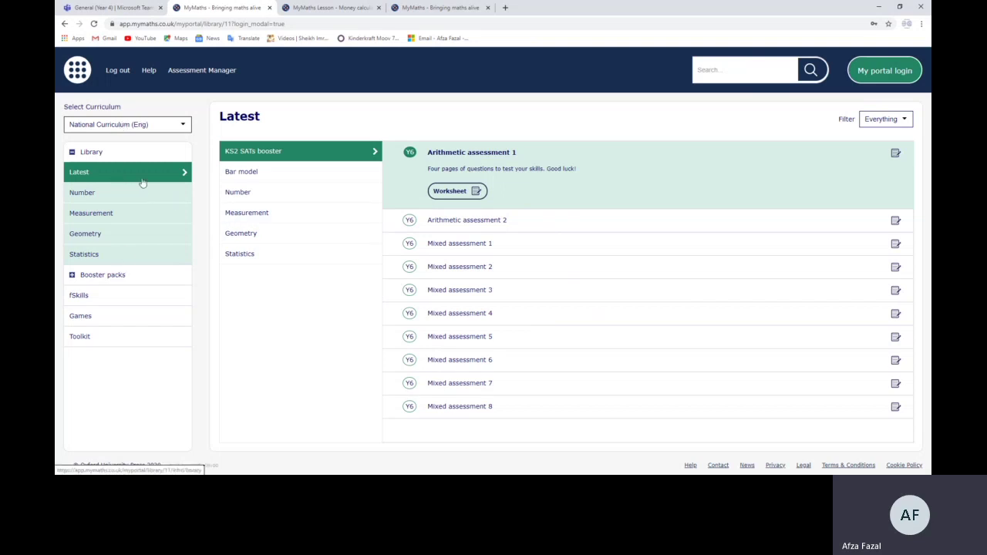
pyautogui.click(113, 215)
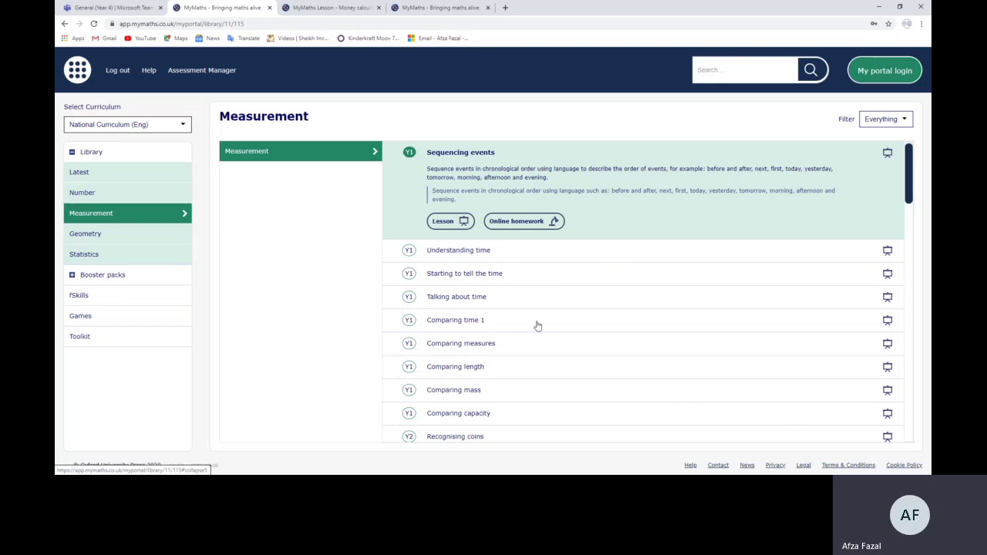
pyautogui.scroll(-1, 538, 325)
pyautogui.scroll(-4, 537, 325)
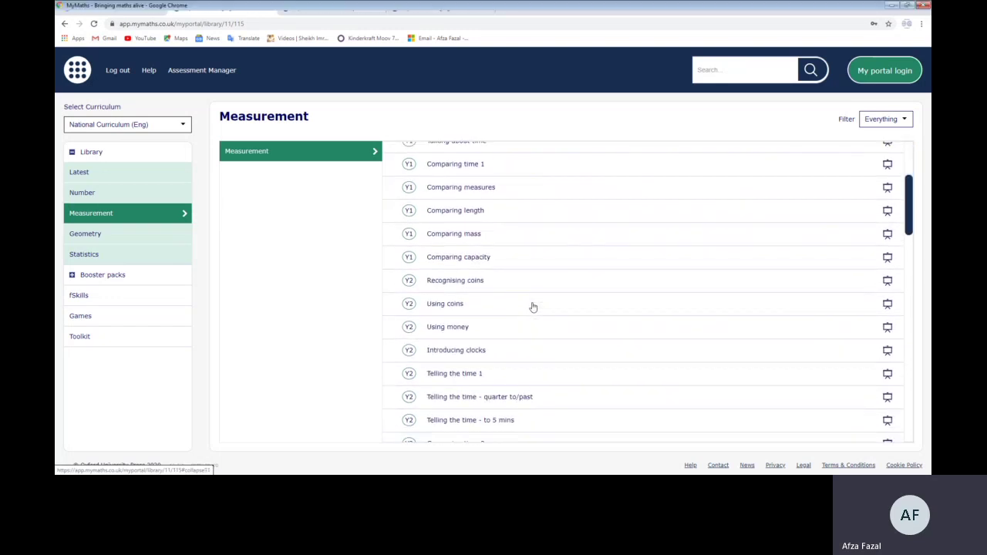
pyautogui.scroll(-2, 532, 307)
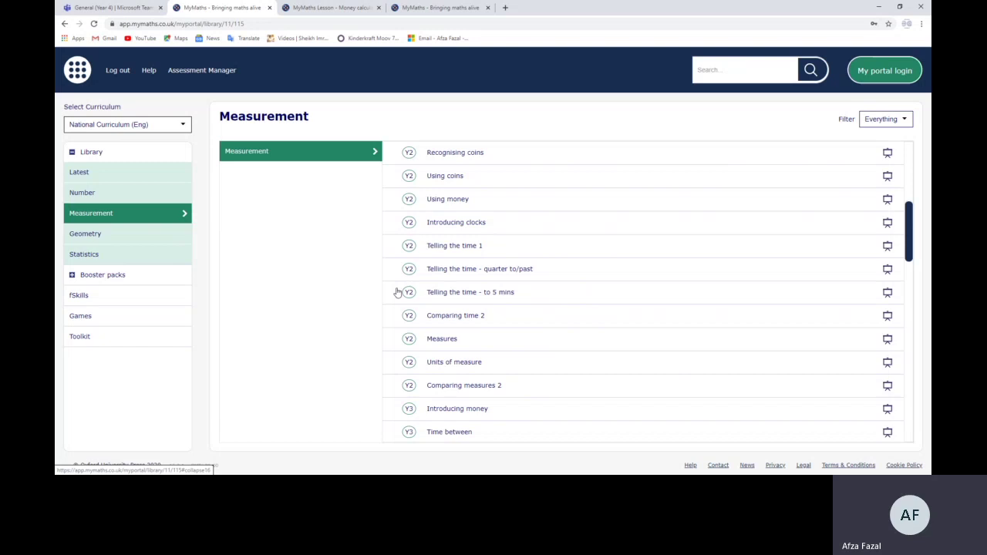
pyautogui.scroll(-5, 409, 301)
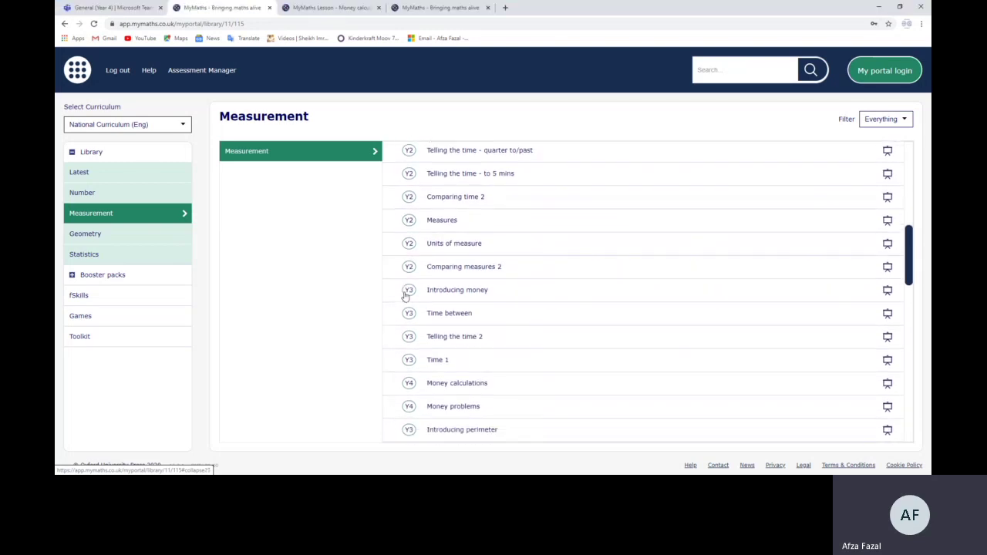
pyautogui.scroll(-1, 406, 296)
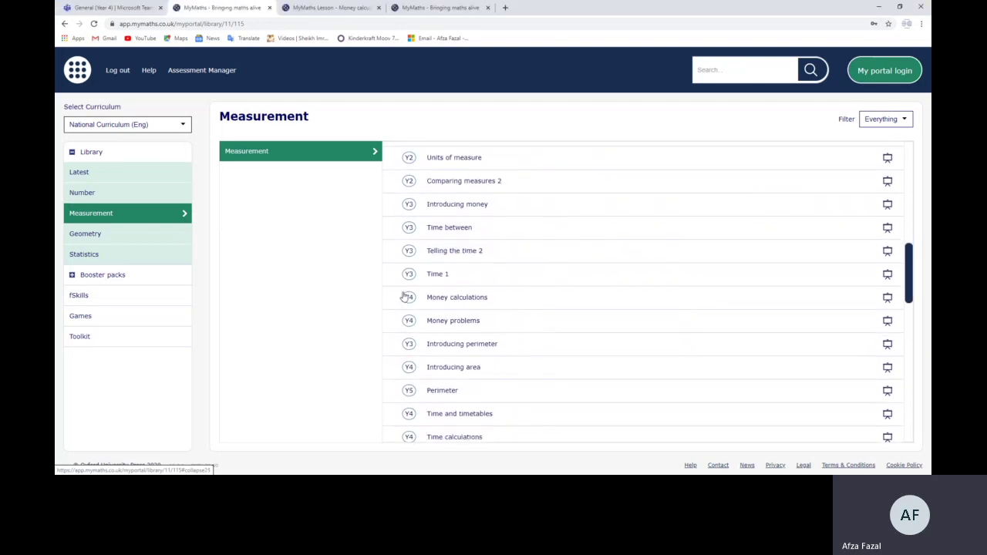
pyautogui.click(491, 306)
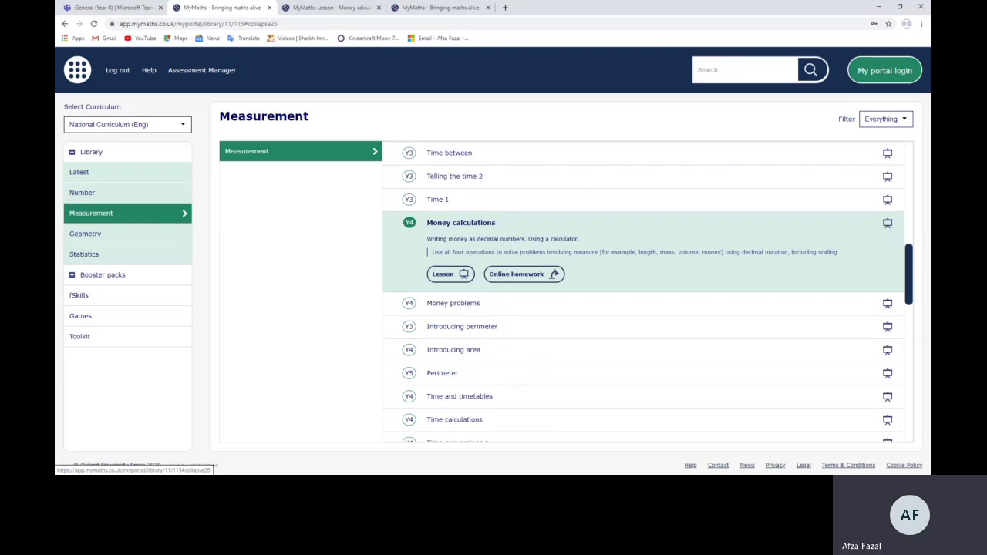
# Step: Start the Money calculations lesson to show the crayons and marbles question
pyautogui.click(446, 274)
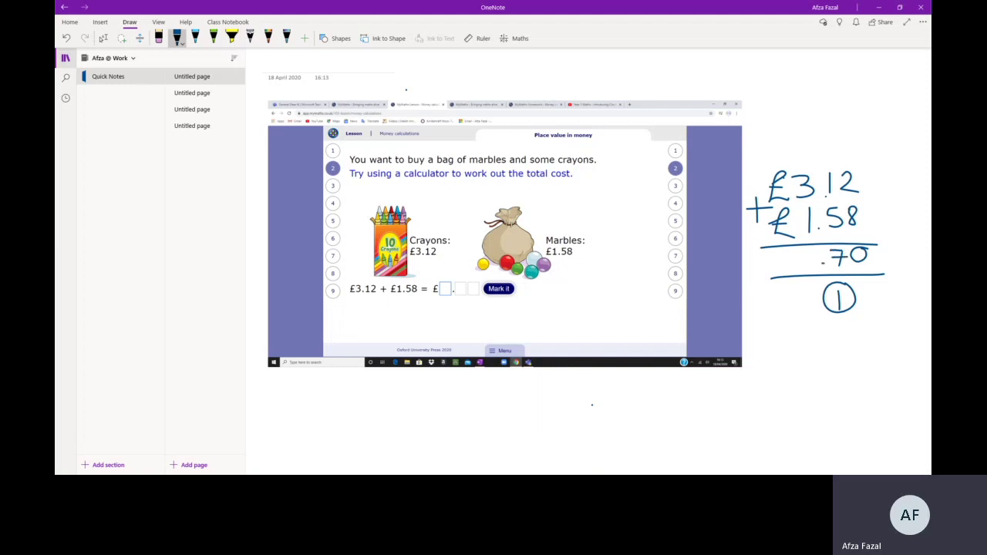
# Step: Write 4 and £ before .70 so the £3.12 + £1.58 sum reads £4.70
pyautogui.moveTo(802, 255)
pyautogui.mouseDown()
pyautogui.moveTo(808, 281)
pyautogui.moveTo(775, 259)
pyautogui.mouseUp()
# Step: On the next page, handwrite £4.83 with a plus and £ below it in black ink
pyautogui.hotkey('ctrl', 'pagedown')
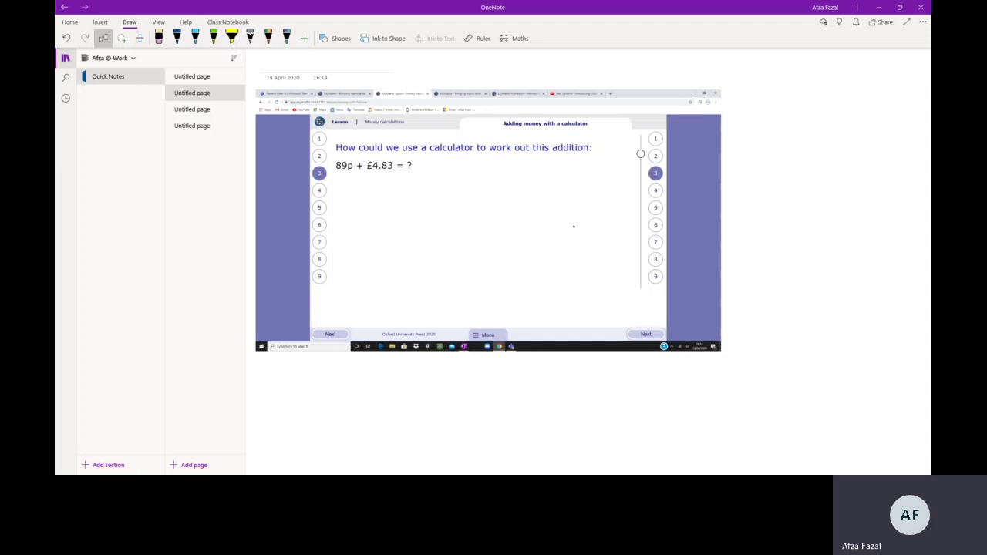
pyautogui.click(176, 37)
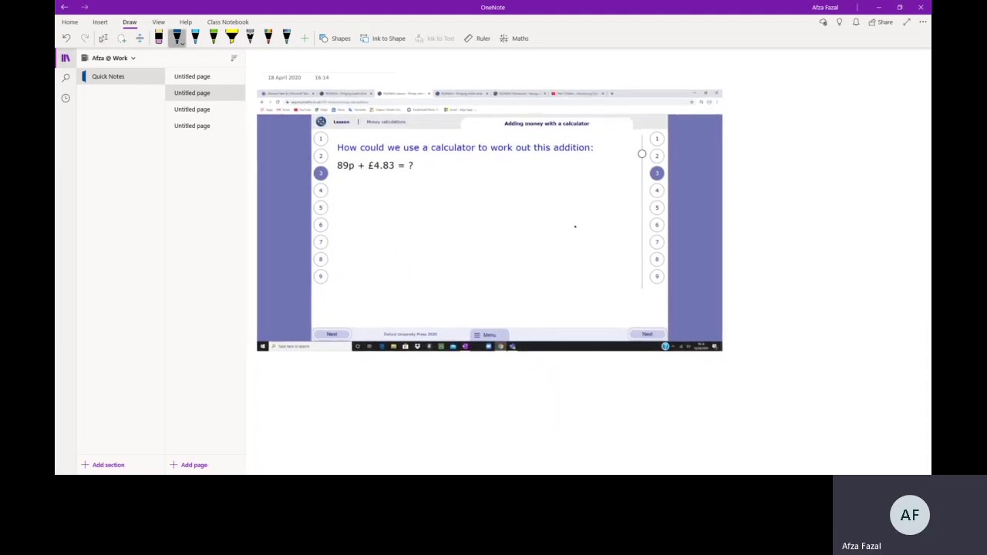
pyautogui.moveTo(484, 172)
pyautogui.mouseDown()
pyautogui.moveTo(500, 190)
pyautogui.moveTo(489, 201)
pyautogui.mouseUp()
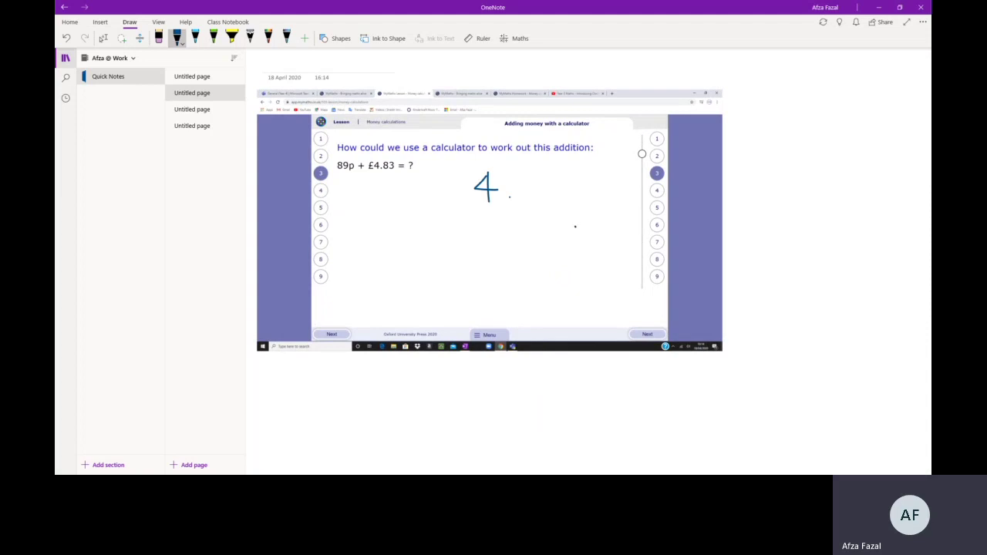
pyautogui.moveTo(532, 176)
pyautogui.mouseDown()
pyautogui.moveTo(526, 182)
pyautogui.moveTo(554, 193)
pyautogui.moveTo(541, 201)
pyautogui.mouseUp()
pyautogui.moveTo(451, 205)
pyautogui.mouseDown()
pyautogui.moveTo(450, 239)
pyautogui.moveTo(466, 223)
pyautogui.mouseUp()
pyautogui.moveTo(467, 176)
pyautogui.mouseDown()
pyautogui.moveTo(456, 197)
pyautogui.moveTo(472, 201)
pyautogui.mouseUp()
pyautogui.moveTo(454, 187)
pyautogui.mouseDown()
pyautogui.moveTo(469, 187)
pyautogui.moveTo(467, 234)
pyautogui.moveTo(481, 237)
pyautogui.mouseUp()
pyautogui.moveTo(463, 225); pyautogui.dragTo(475, 225)
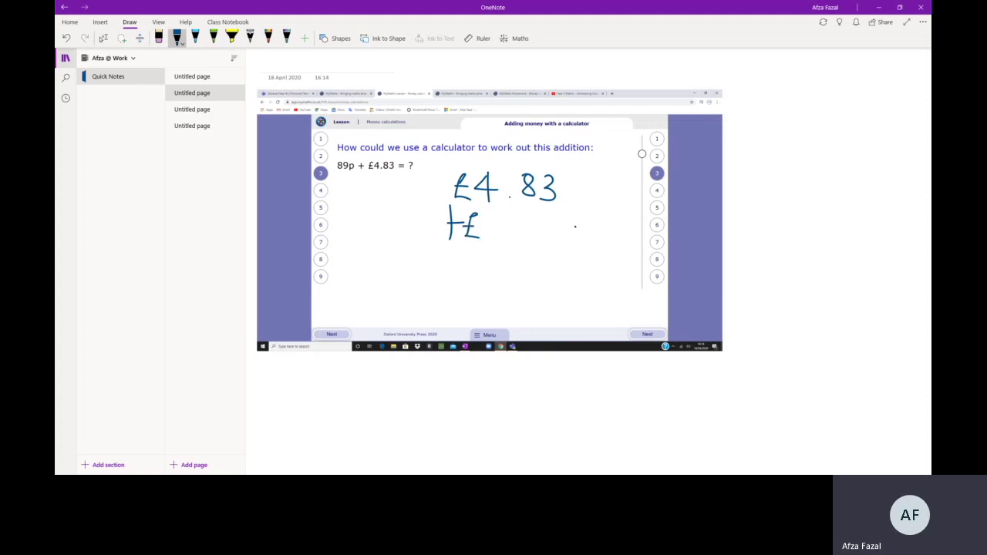
# Step: Handwrite £1.00 = 100p beneath the sum
pyautogui.moveTo(367, 256)
pyautogui.mouseDown()
pyautogui.moveTo(367, 278)
pyautogui.moveTo(395, 258)
pyautogui.moveTo(419, 259)
pyautogui.mouseUp()
pyautogui.moveTo(353, 256); pyautogui.dragTo(356, 284)
pyautogui.moveTo(341, 270); pyautogui.dragTo(351, 270)
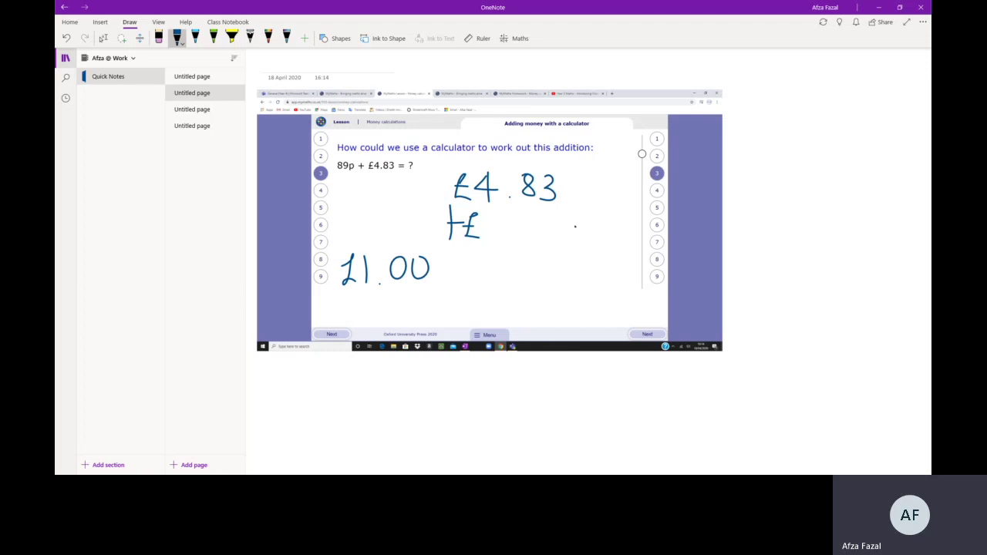
pyautogui.moveTo(444, 261); pyautogui.dragTo(455, 262)
pyautogui.moveTo(441, 270)
pyautogui.mouseDown()
pyautogui.moveTo(494, 275)
pyautogui.moveTo(515, 254)
pyautogui.moveTo(538, 253)
pyautogui.moveTo(571, 258)
pyautogui.moveTo(560, 268)
pyautogui.mouseUp()
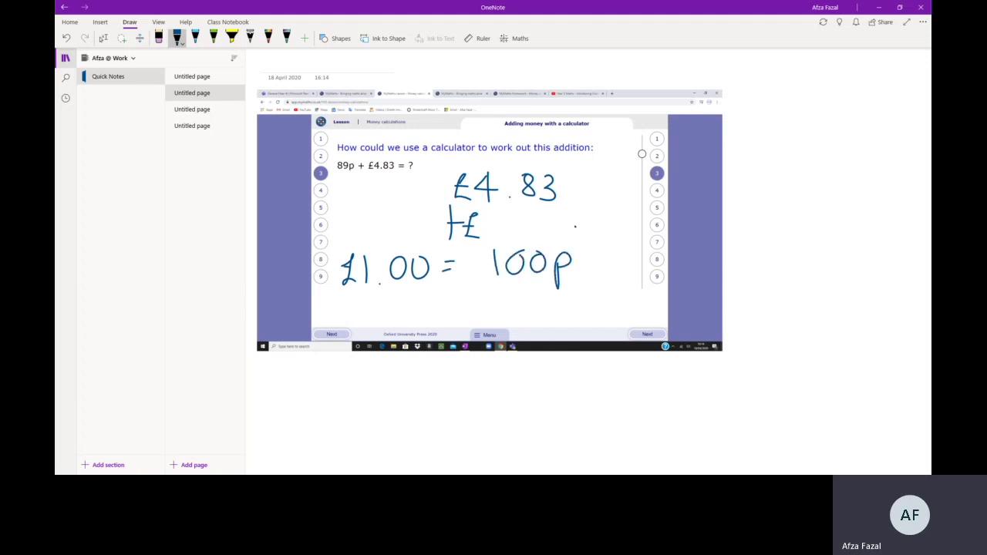
pyautogui.moveTo(354, 297)
pyautogui.mouseDown()
pyautogui.moveTo(363, 318)
pyautogui.moveTo(358, 309)
pyautogui.mouseUp()
# Step: Add an arrow up at 89p, write £0.89 = 89p, and draw an arrow right
pyautogui.moveTo(342, 204)
pyautogui.mouseDown()
pyautogui.moveTo(341, 177)
pyautogui.moveTo(349, 187)
pyautogui.mouseUp()
pyautogui.moveTo(375, 297); pyautogui.dragTo(373, 300)
pyautogui.moveTo(409, 290)
pyautogui.mouseDown()
pyautogui.moveTo(404, 298)
pyautogui.moveTo(426, 298)
pyautogui.moveTo(433, 318)
pyautogui.moveTo(469, 298)
pyautogui.moveTo(515, 316)
pyautogui.moveTo(513, 289)
pyautogui.mouseUp()
pyautogui.moveTo(527, 290)
pyautogui.mouseDown()
pyautogui.moveTo(537, 288)
pyautogui.moveTo(534, 316)
pyautogui.moveTo(553, 314)
pyautogui.mouseUp()
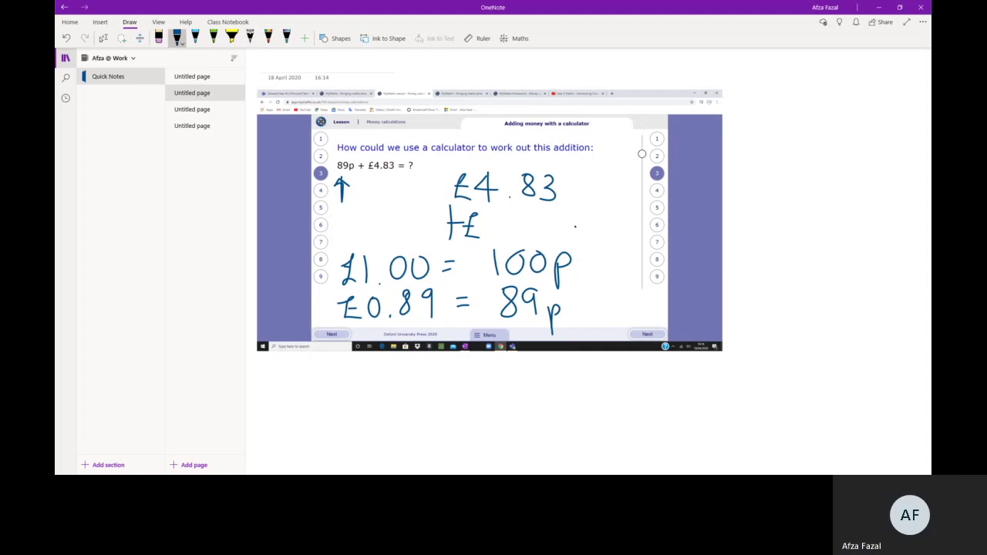
pyautogui.moveTo(575, 182); pyautogui.dragTo(714, 167)
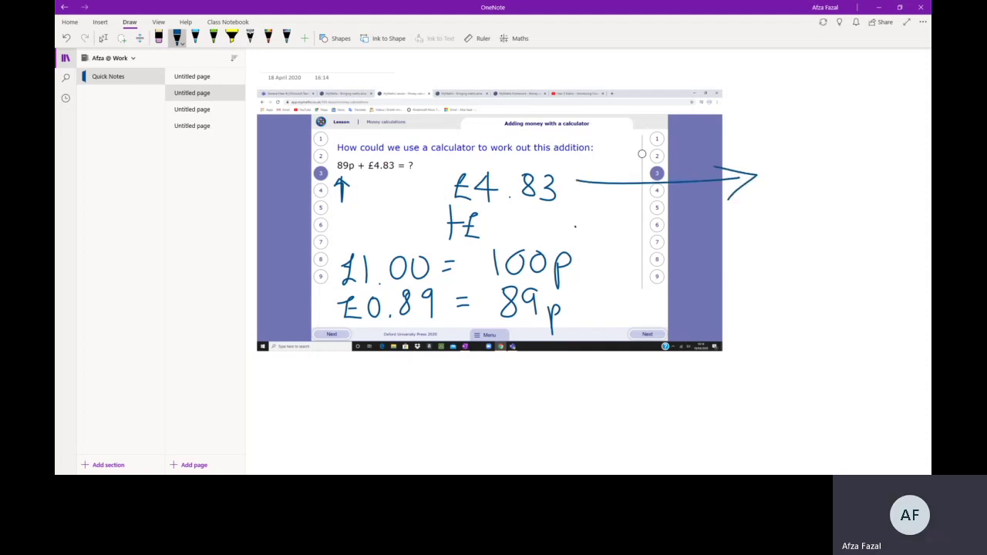
# Step: Handwrite £4.83 + £0.89 as a column sum with answer and carry lines
pyautogui.moveTo(788, 165)
pyautogui.mouseDown()
pyautogui.moveTo(775, 195)
pyautogui.moveTo(802, 195)
pyautogui.mouseUp()
pyautogui.moveTo(777, 177); pyautogui.dragTo(828, 184)
pyautogui.moveTo(819, 163); pyautogui.dragTo(819, 196)
pyautogui.click(837, 186)
pyautogui.moveTo(855, 157)
pyautogui.mouseDown()
pyautogui.moveTo(879, 178)
pyautogui.moveTo(872, 184)
pyautogui.mouseUp()
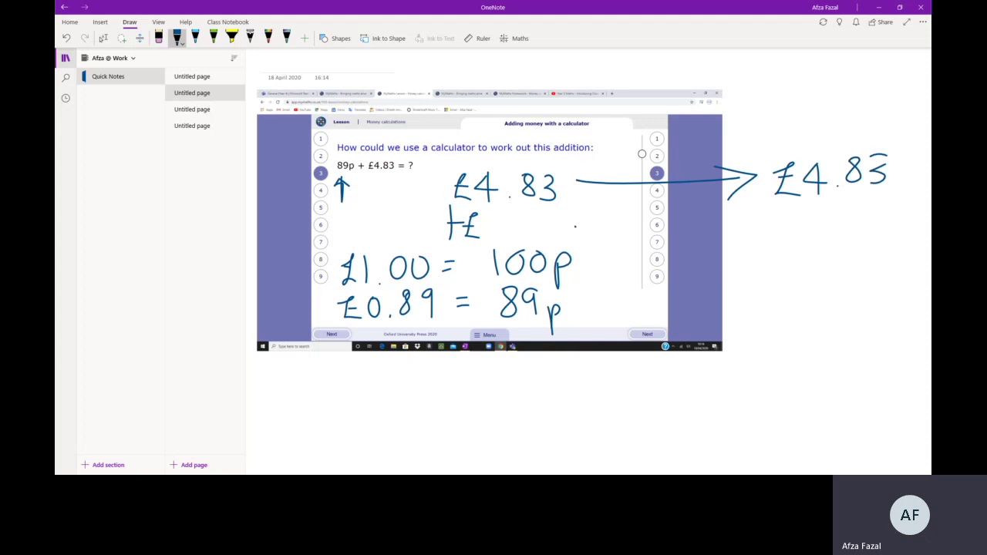
pyautogui.moveTo(745, 202)
pyautogui.mouseDown()
pyautogui.moveTo(747, 230)
pyautogui.moveTo(753, 214)
pyautogui.moveTo(799, 232)
pyautogui.moveTo(793, 216)
pyautogui.mouseUp()
pyautogui.moveTo(812, 208); pyautogui.dragTo(888, 216)
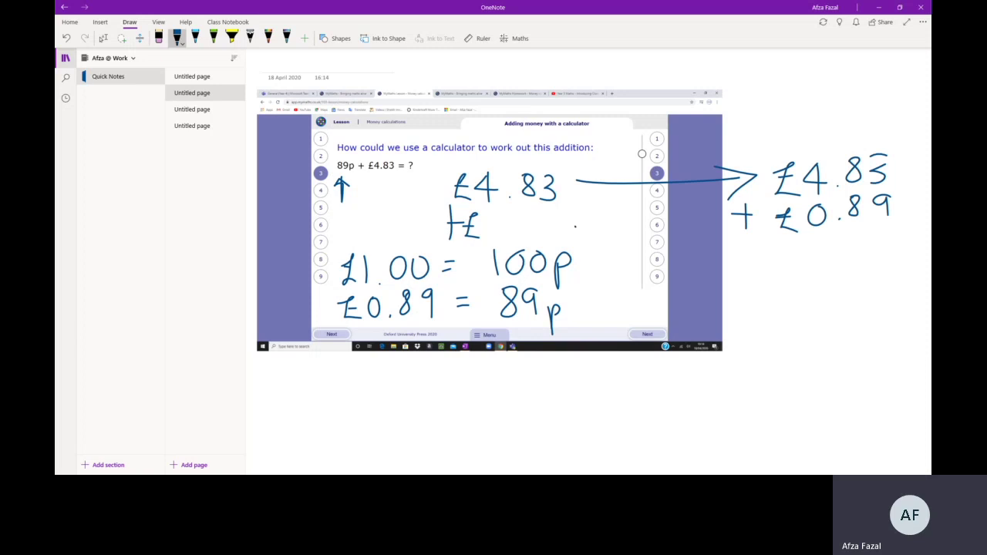
pyautogui.moveTo(760, 245); pyautogui.dragTo(908, 241)
pyautogui.moveTo(765, 286); pyautogui.dragTo(908, 283)
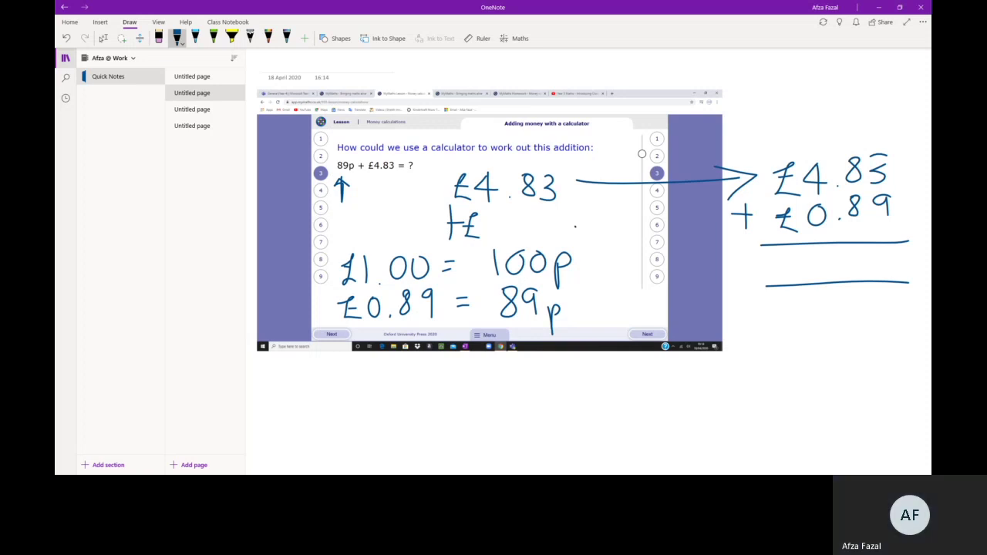
# Step: Work out the answer £5.72 with carries, then move to the Adding money – your turn page
pyautogui.moveTo(879, 253); pyautogui.dragTo(902, 270)
pyautogui.moveTo(855, 299)
pyautogui.mouseDown()
pyautogui.moveTo(852, 330)
pyautogui.moveTo(870, 292)
pyautogui.mouseUp()
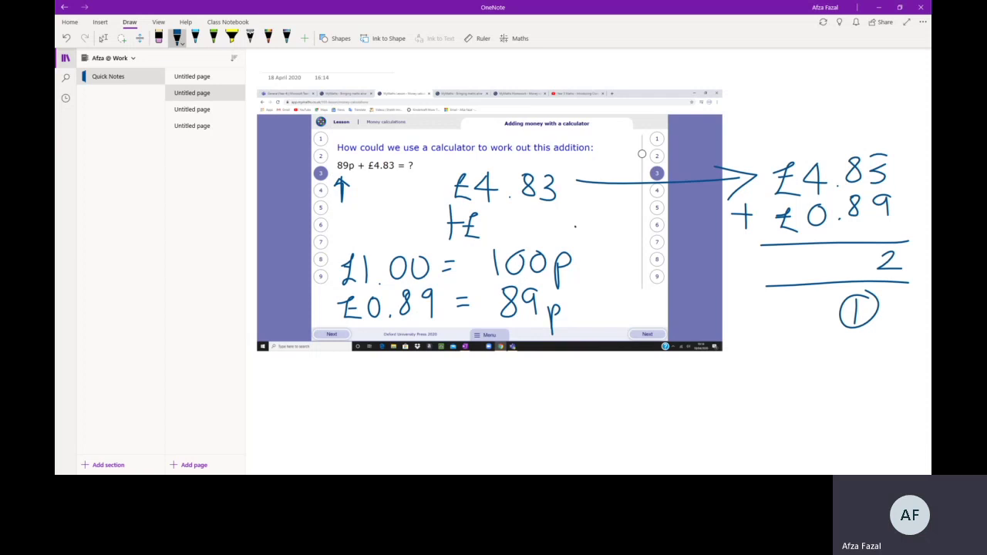
pyautogui.moveTo(851, 248)
pyautogui.mouseDown()
pyautogui.moveTo(870, 249)
pyautogui.moveTo(860, 274)
pyautogui.mouseUp()
pyautogui.moveTo(807, 296); pyautogui.dragTo(807, 324)
pyautogui.moveTo(809, 290)
pyautogui.mouseDown()
pyautogui.moveTo(783, 308)
pyautogui.moveTo(810, 290)
pyautogui.mouseUp()
pyautogui.moveTo(870, 293); pyautogui.dragTo(830, 333)
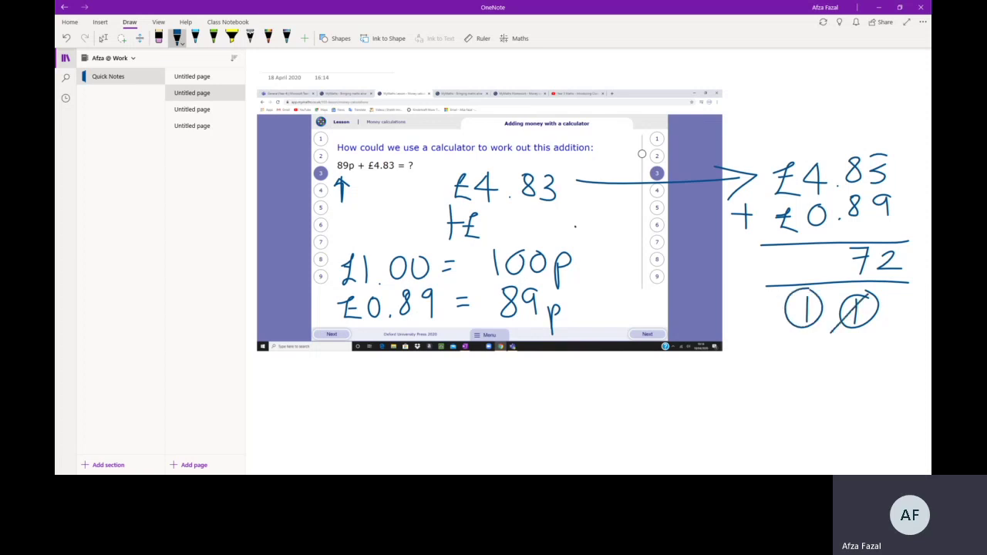
pyautogui.click(839, 268)
pyautogui.moveTo(826, 246)
pyautogui.mouseDown()
pyautogui.moveTo(809, 274)
pyautogui.moveTo(798, 265)
pyautogui.mouseUp()
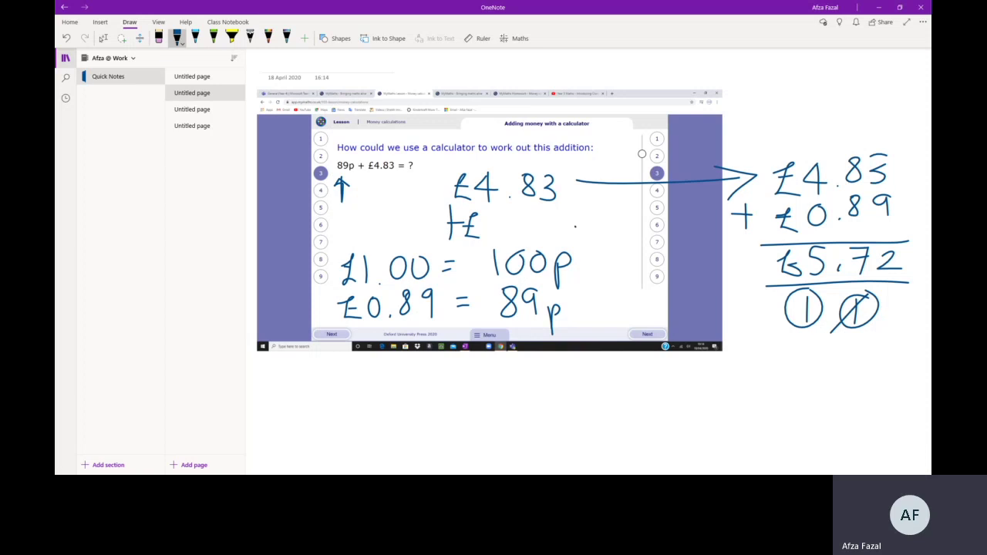
pyautogui.hotkey('ctrl', 'pagedown')
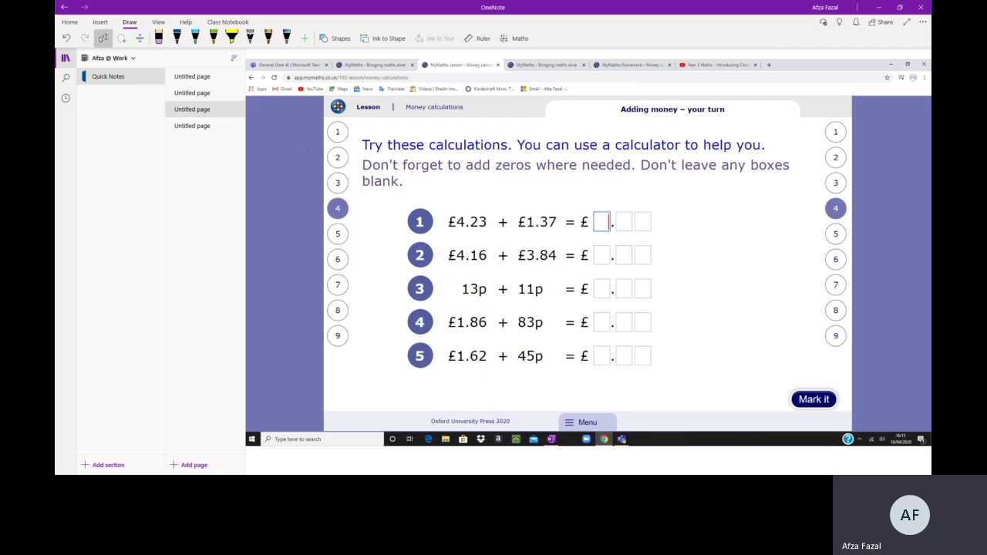
# Step: Highlight the first two sums in yellow
pyautogui.click(231, 38)
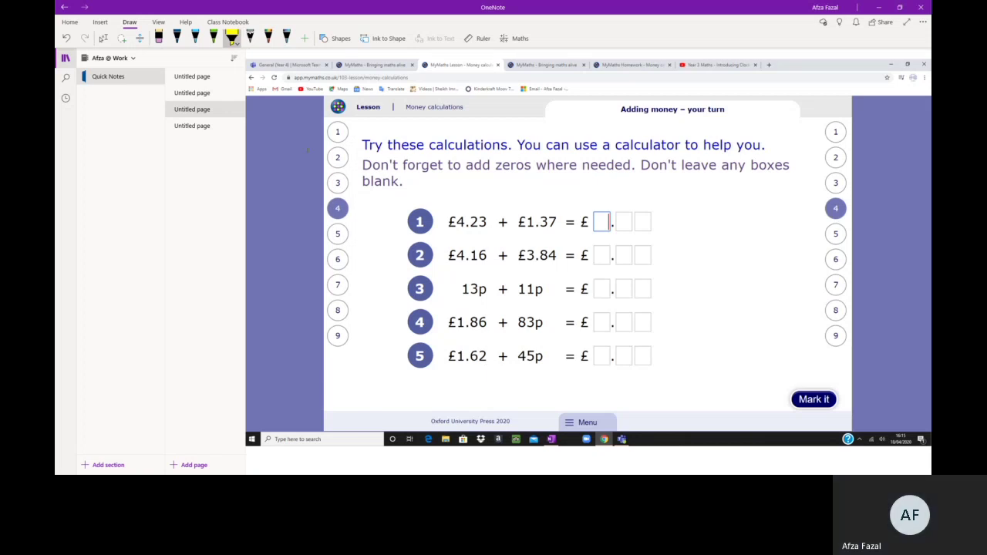
pyautogui.moveTo(445, 219); pyautogui.dragTo(571, 218)
pyautogui.moveTo(448, 255); pyautogui.dragTo(557, 254)
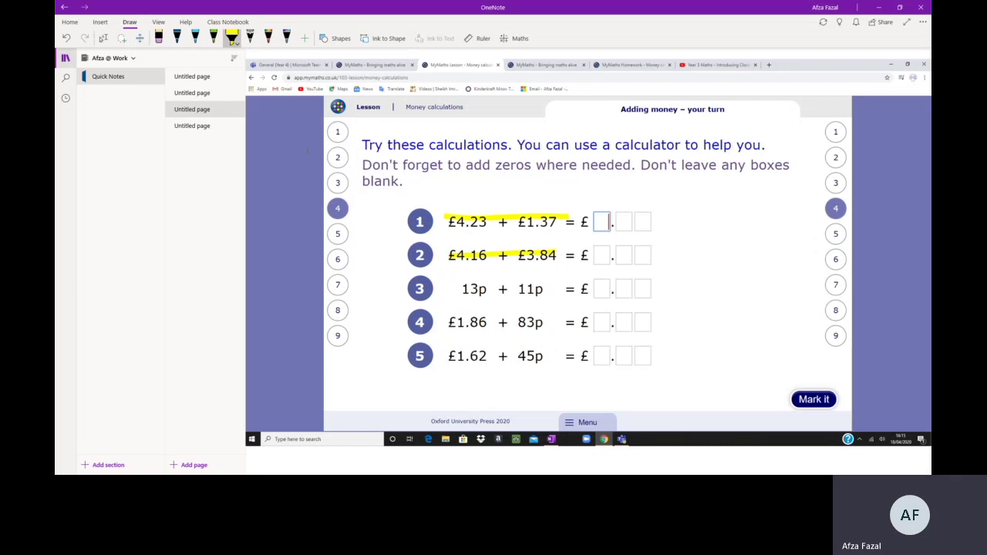
# Step: Highlight 13p + 11p in green, outline sums 4 and 5, and open the fourth page
pyautogui.click(232, 38)
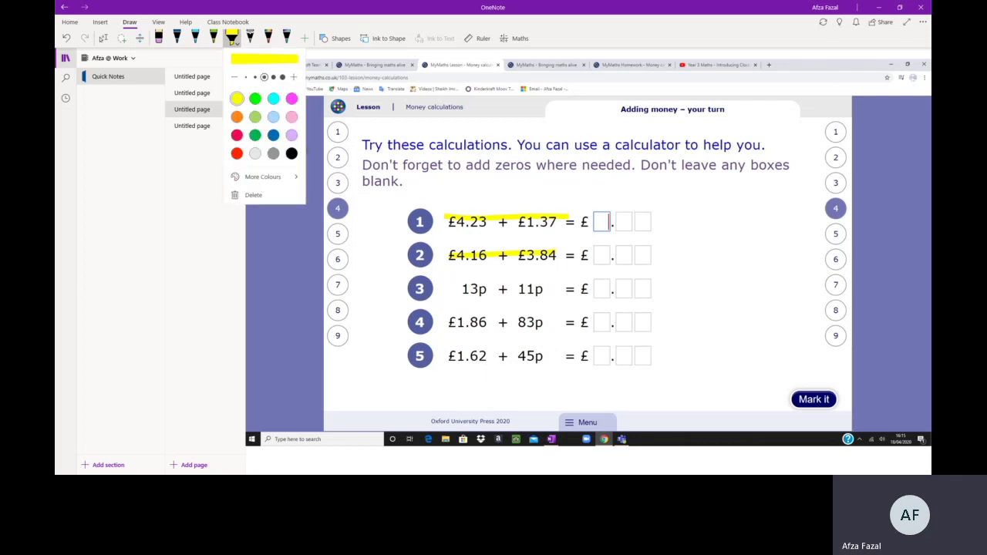
pyautogui.click(236, 116)
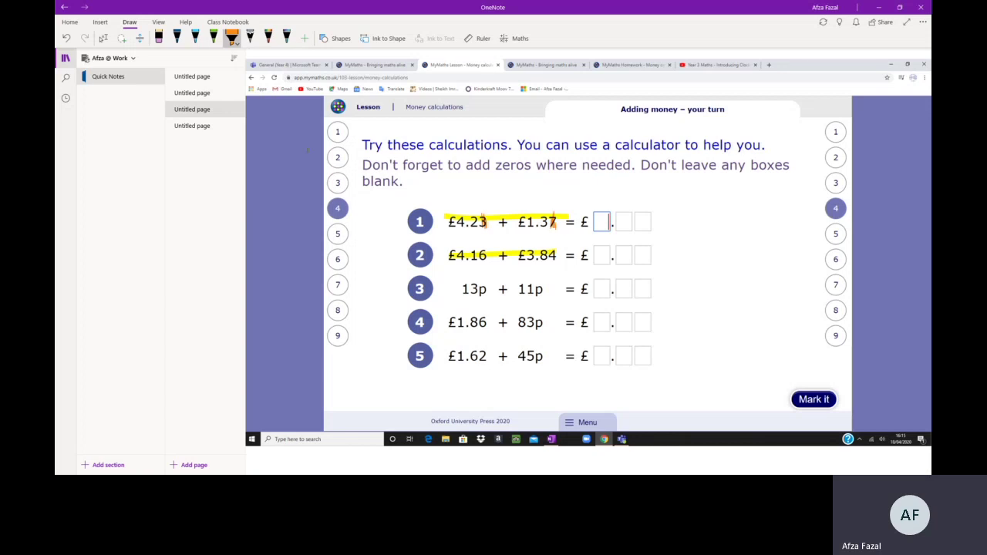
pyautogui.click(232, 37)
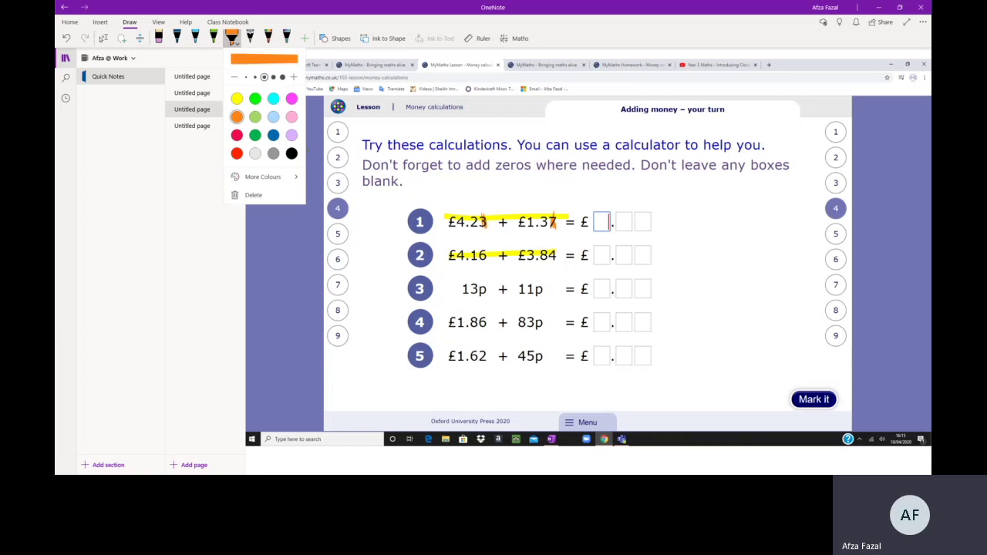
pyautogui.click(255, 135)
pyautogui.moveTo(521, 284); pyautogui.dragTo(543, 287)
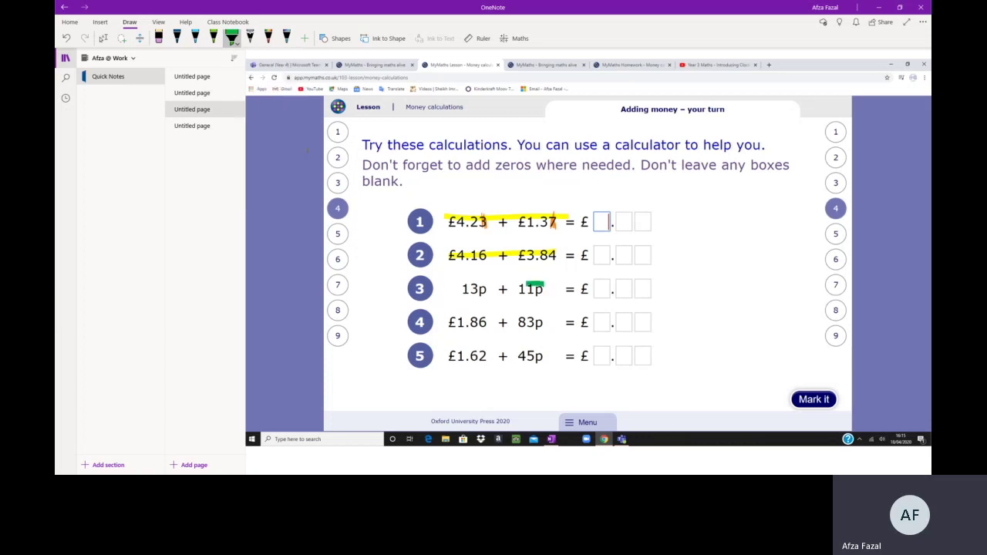
pyautogui.moveTo(451, 287)
pyautogui.mouseDown()
pyautogui.moveTo(545, 285)
pyautogui.moveTo(521, 294)
pyautogui.moveTo(546, 294)
pyautogui.mouseUp()
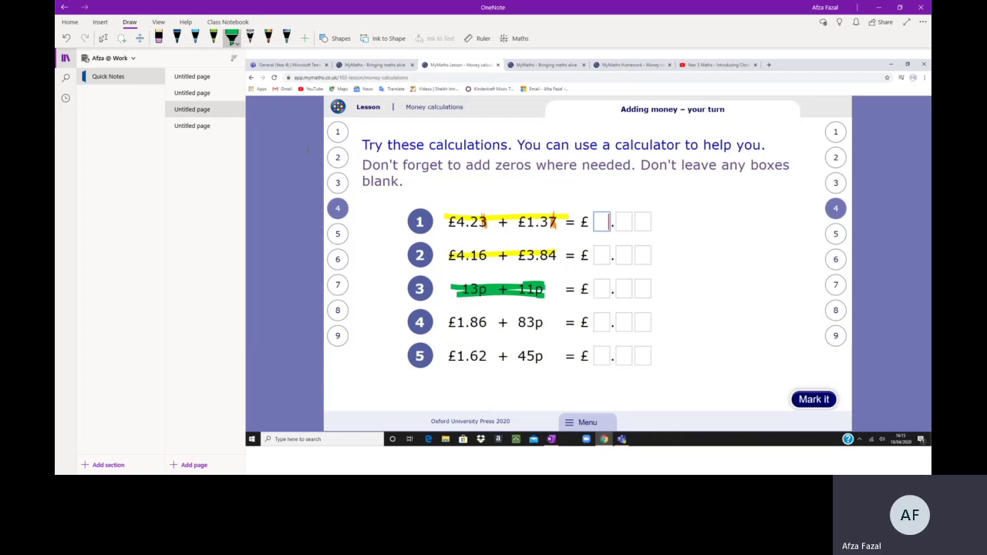
pyautogui.moveTo(445, 367)
pyautogui.mouseDown()
pyautogui.moveTo(445, 307)
pyautogui.moveTo(483, 308)
pyautogui.moveTo(554, 364)
pyautogui.moveTo(436, 378)
pyautogui.mouseUp()
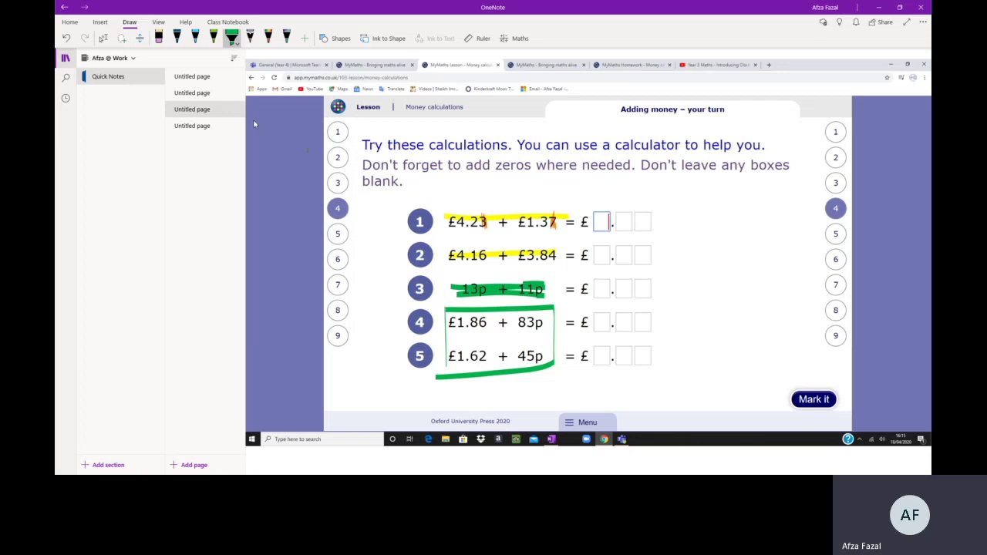
pyautogui.click(221, 125)
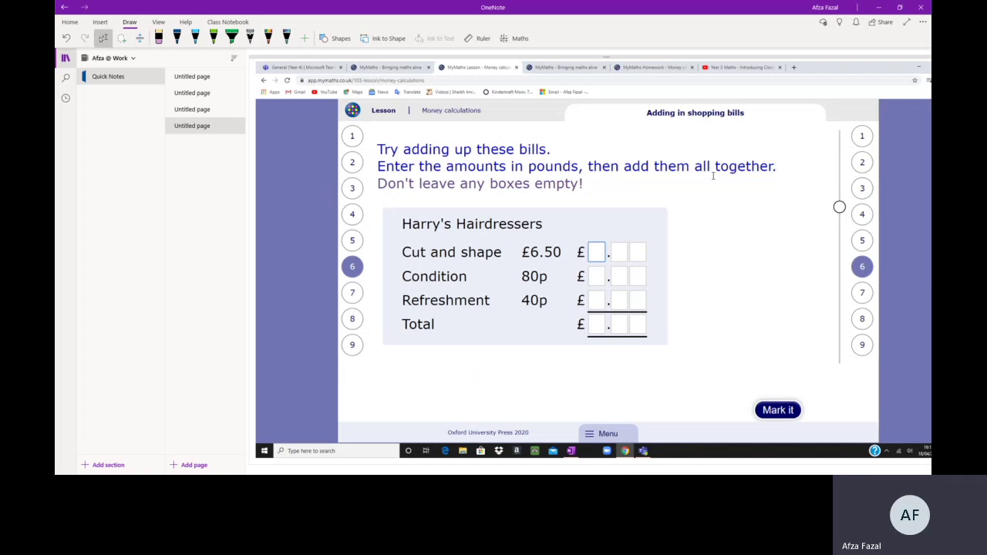
# Step: Switch the pen to magenta ink
pyautogui.click(177, 38)
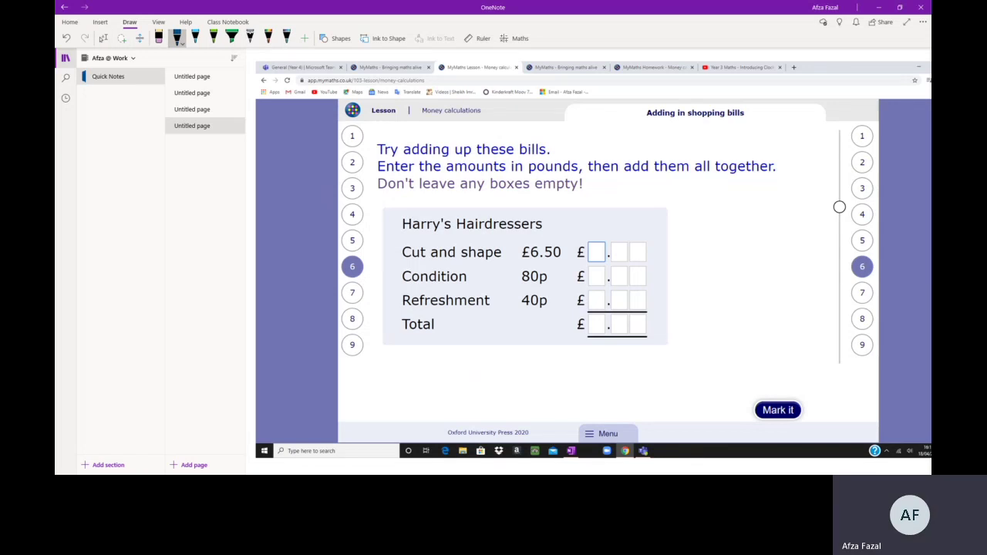
pyautogui.click(177, 38)
pyautogui.click(218, 116)
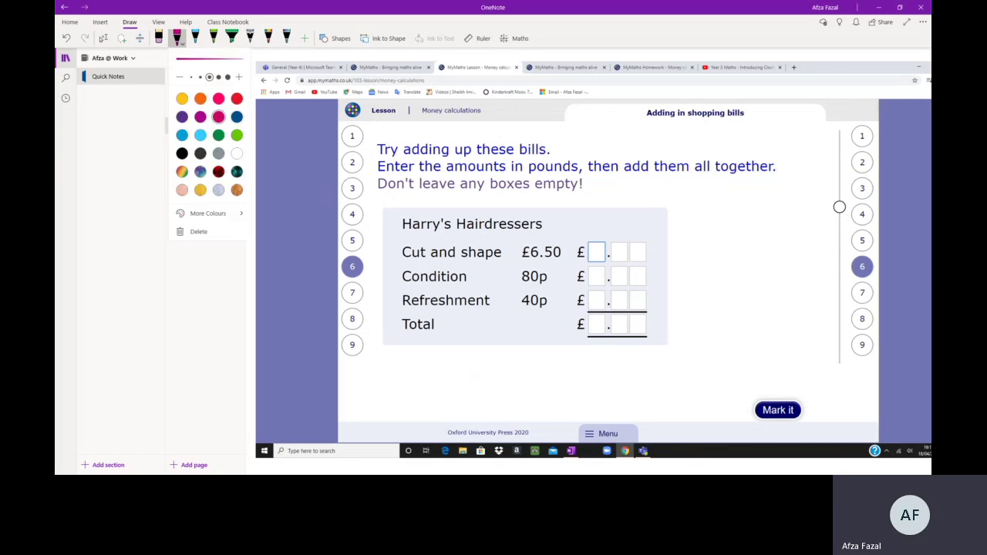
pyautogui.press('Escape')
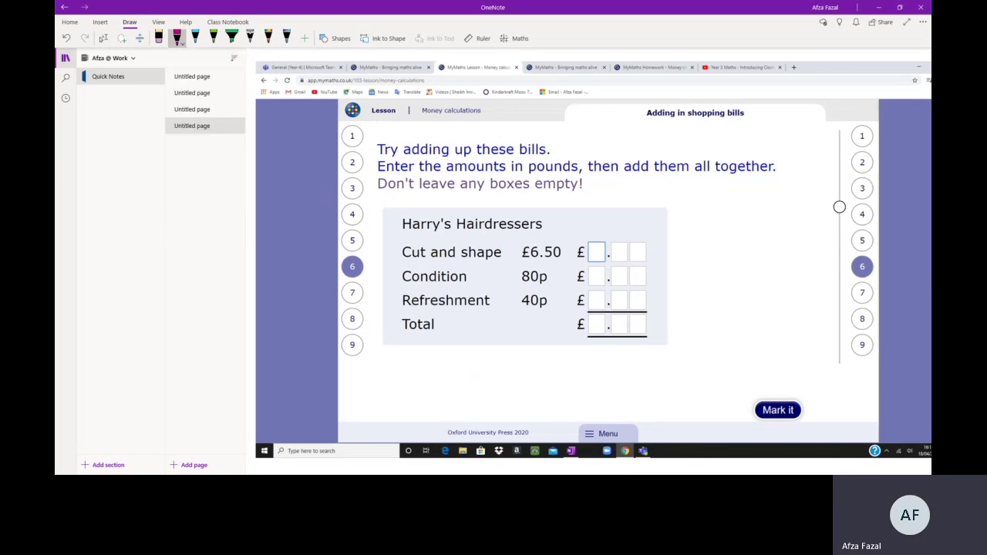
# Step: Handwrite the bill's pound amounts and the column total £7.70, crossing off the carried 1
pyautogui.moveTo(598, 242)
pyautogui.mouseDown()
pyautogui.moveTo(591, 257)
pyautogui.moveTo(639, 247)
pyautogui.moveTo(618, 287)
pyautogui.moveTo(640, 270)
pyautogui.moveTo(620, 308)
pyautogui.moveTo(639, 292)
pyautogui.moveTo(601, 269)
pyautogui.moveTo(599, 290)
pyautogui.mouseUp()
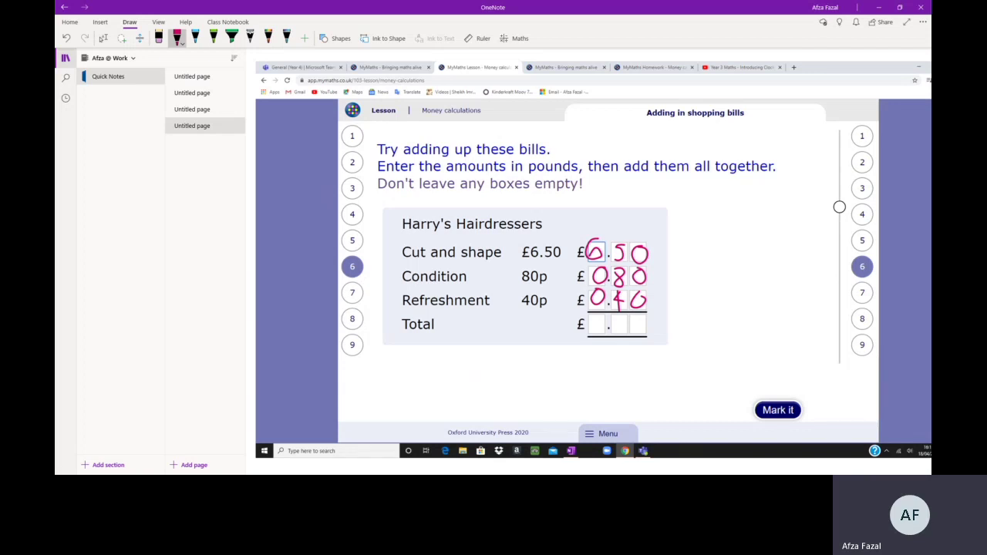
pyautogui.moveTo(643, 317)
pyautogui.mouseDown()
pyautogui.moveTo(631, 322)
pyautogui.moveTo(644, 318)
pyautogui.mouseUp()
pyautogui.moveTo(619, 317)
pyautogui.mouseDown()
pyautogui.moveTo(622, 333)
pyautogui.moveTo(603, 367)
pyautogui.moveTo(615, 361)
pyautogui.moveTo(607, 344)
pyautogui.moveTo(596, 369)
pyautogui.mouseUp()
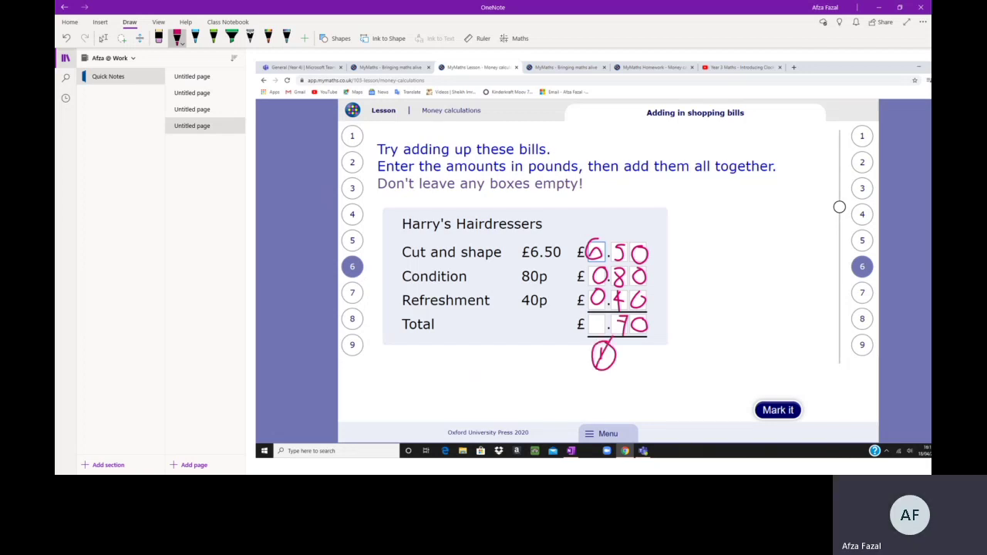
pyautogui.moveTo(589, 314)
pyautogui.mouseDown()
pyautogui.moveTo(596, 332)
pyautogui.moveTo(606, 318)
pyautogui.mouseUp()
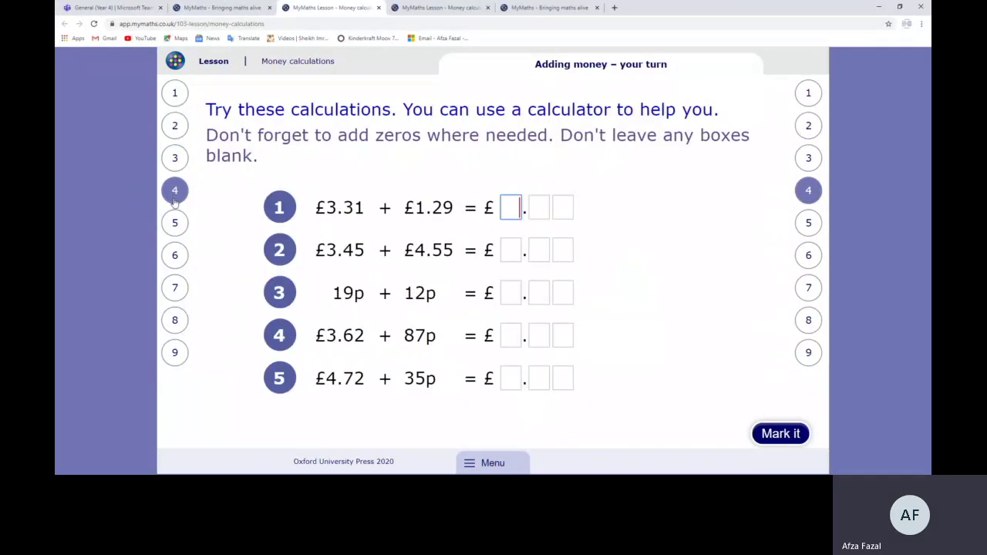
# Step: In the page 5 pairs game, match 80p with £0.80 and 8 pounds 50p with £8.50, then go to page 6
pyautogui.click(175, 223)
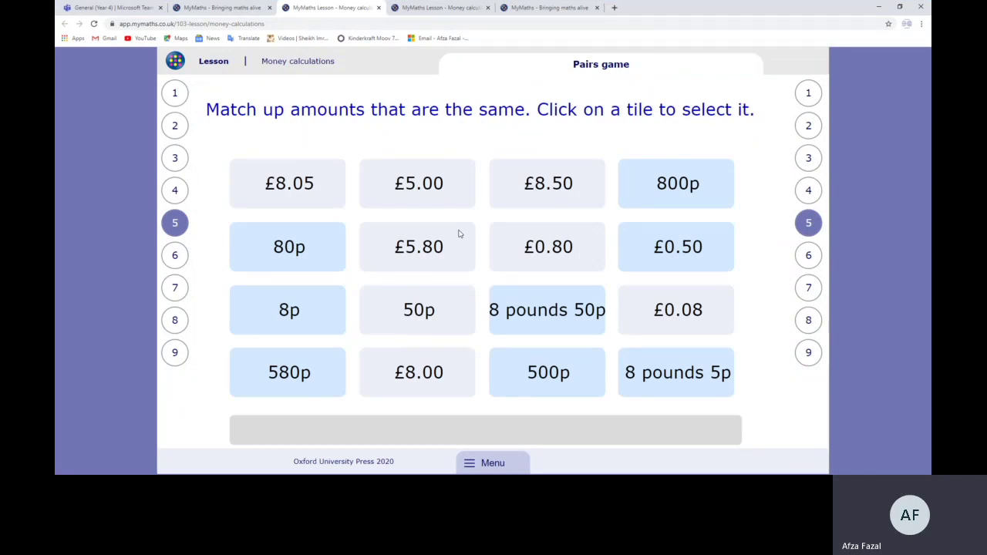
pyautogui.click(274, 264)
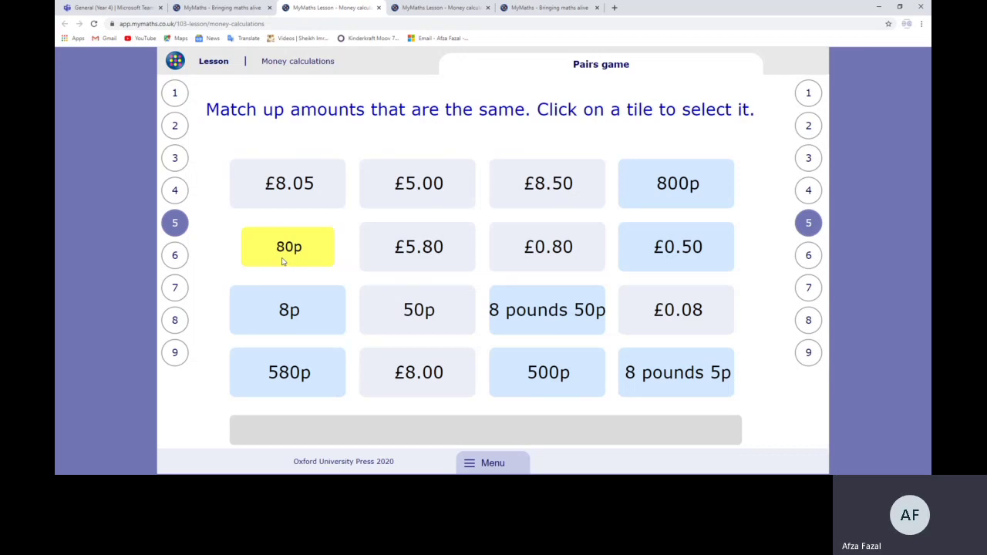
pyautogui.click(548, 247)
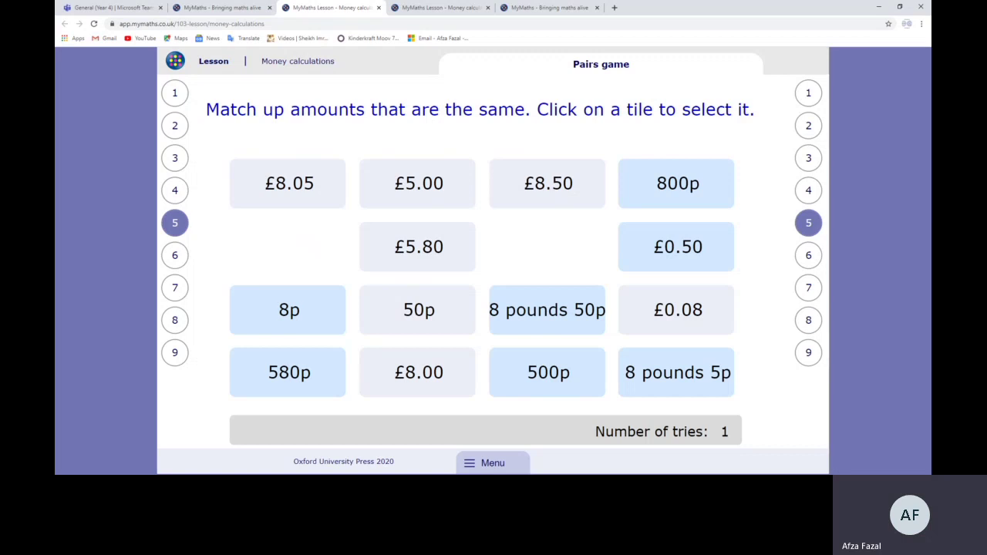
pyautogui.click(546, 309)
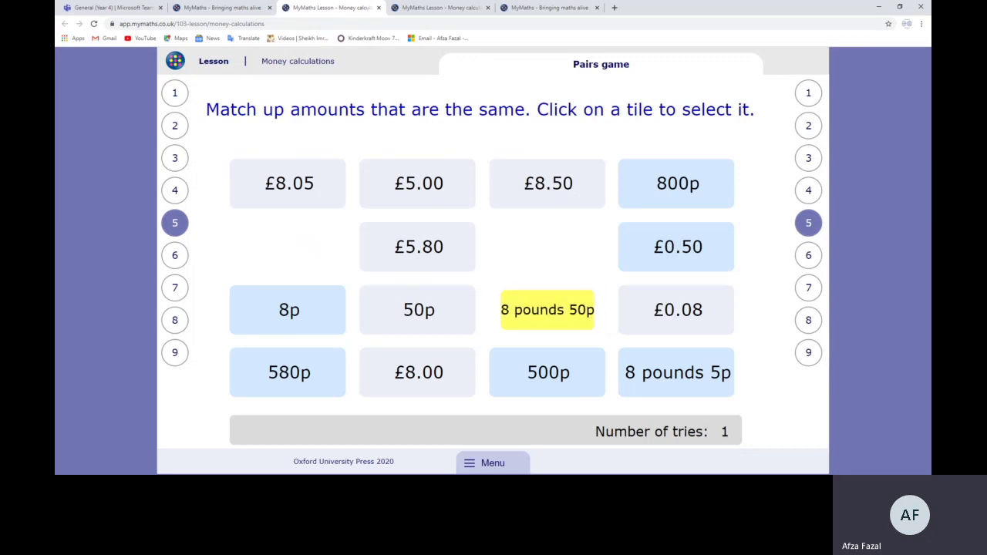
pyautogui.click(289, 182)
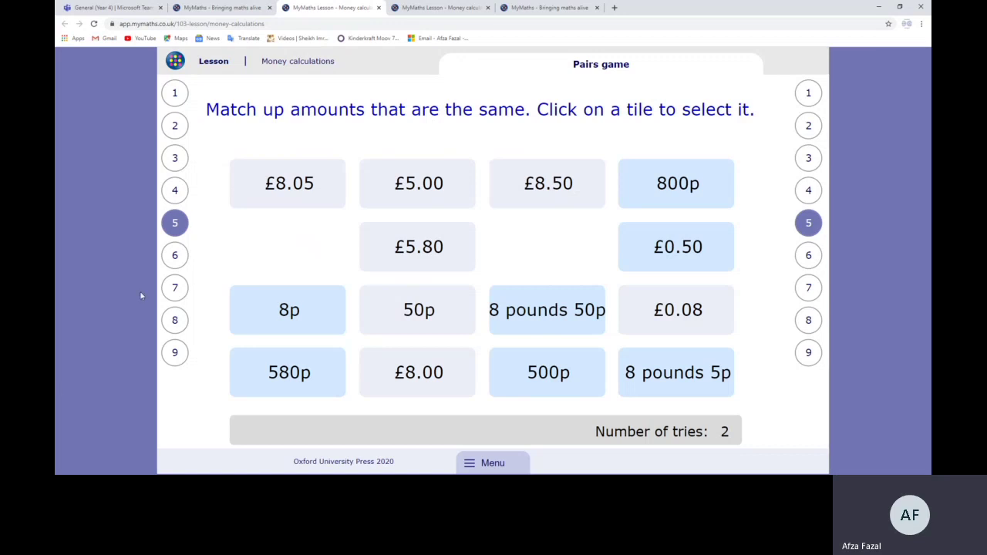
pyautogui.click(547, 310)
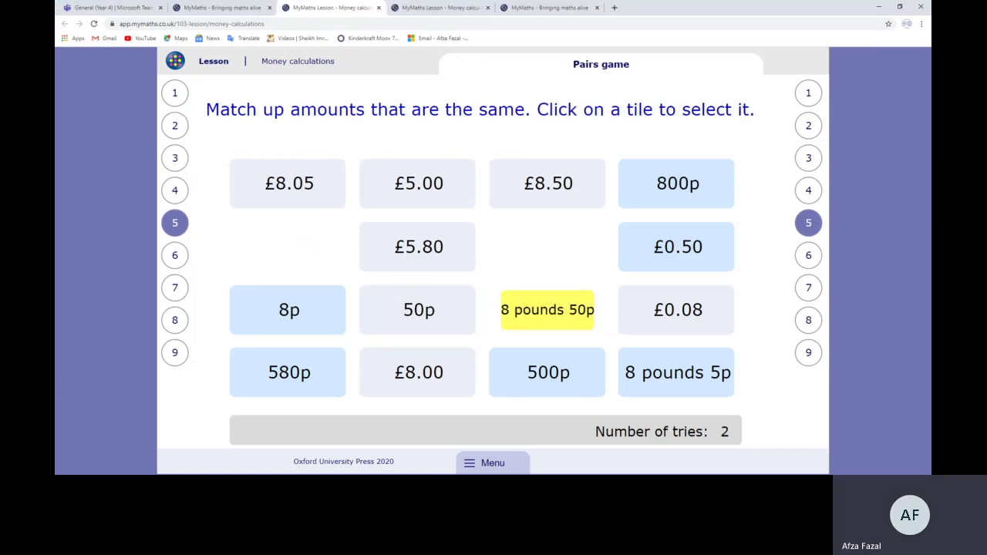
pyautogui.click(548, 183)
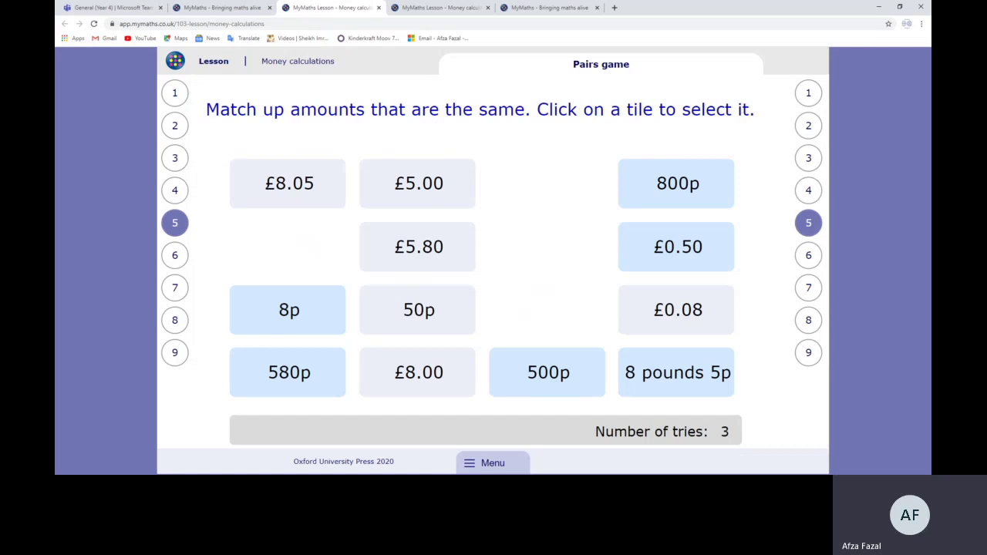
pyautogui.click(175, 256)
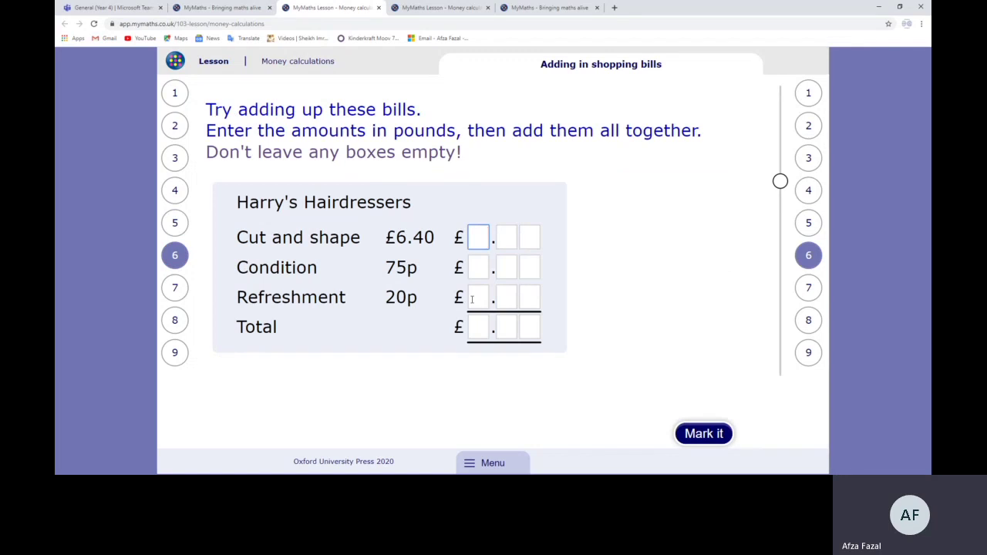
# Step: Enter £6.40 for Cut and shape
pyautogui.write('6')
pyautogui.click(511, 242)
pyautogui.write('4')
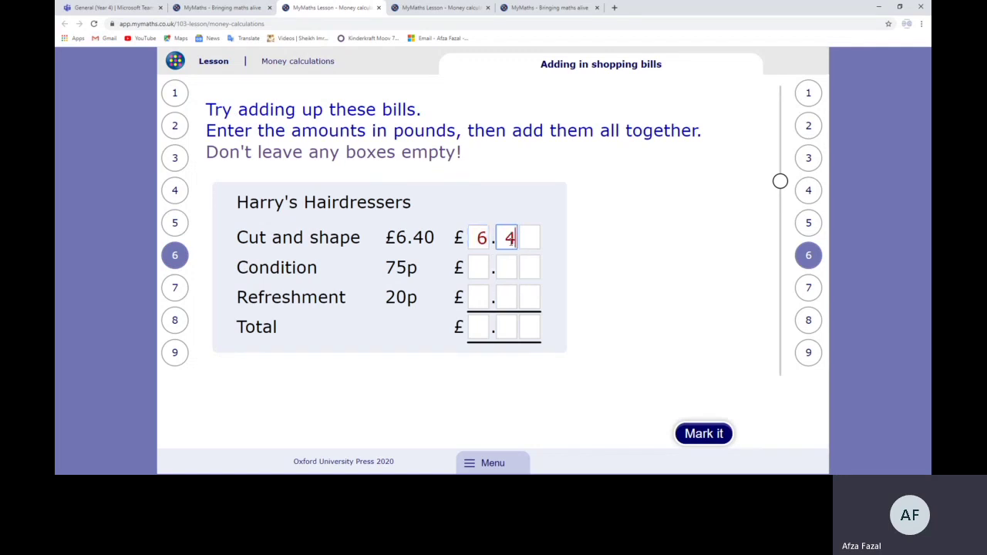
pyautogui.click(528, 238)
pyautogui.write('0')
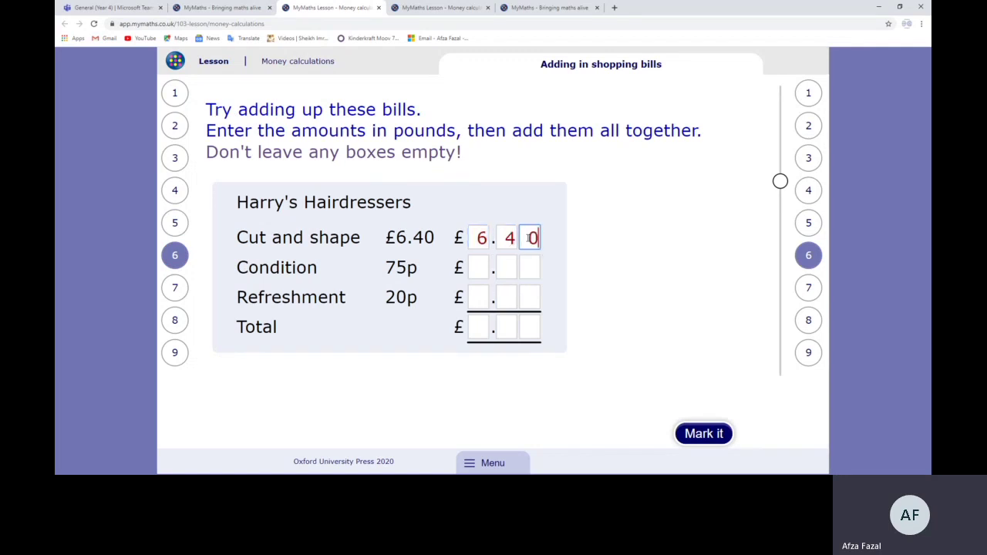
# Step: Enter £0.75 for Condition and £0.20 for Refreshment
pyautogui.press('Tab')
pyautogui.write('0')
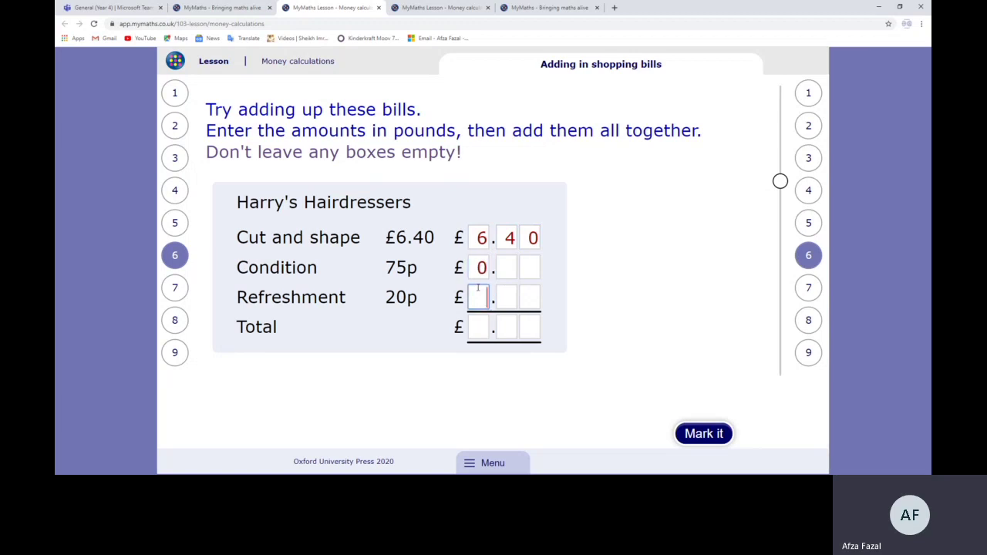
pyautogui.press('Tab')
pyautogui.write('0')
pyautogui.click(507, 264)
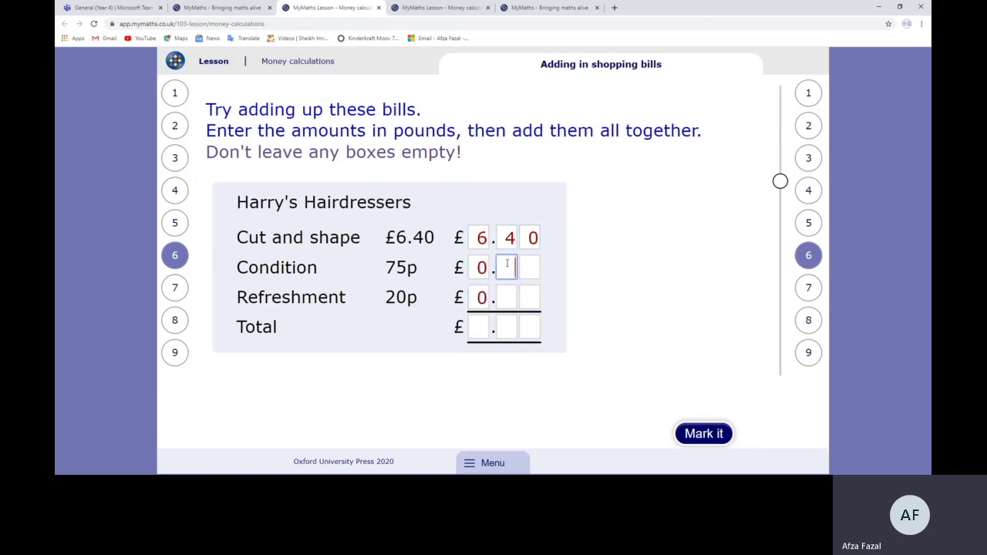
pyautogui.write('7')
pyautogui.click(528, 265)
pyautogui.write('5')
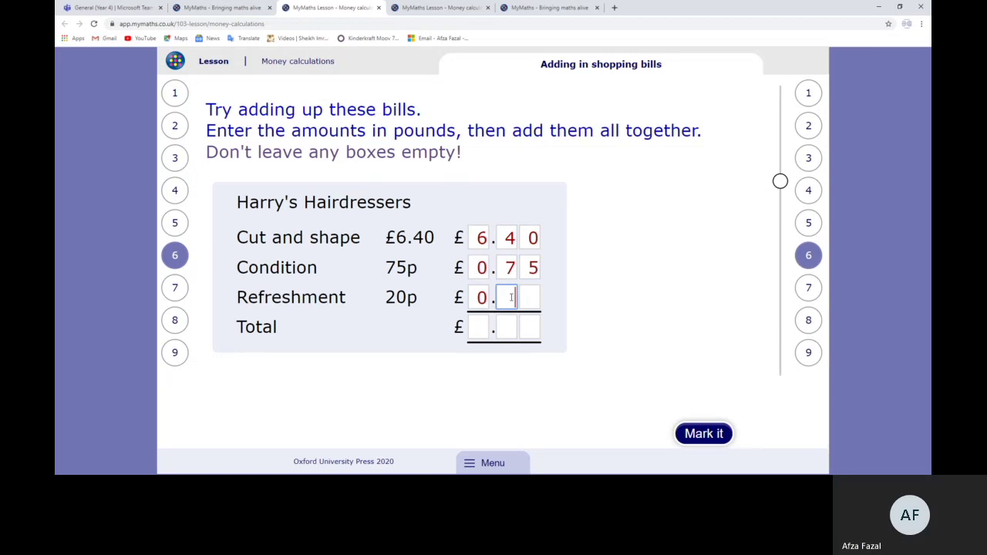
pyautogui.write('2')
pyautogui.click(532, 299)
pyautogui.write('0')
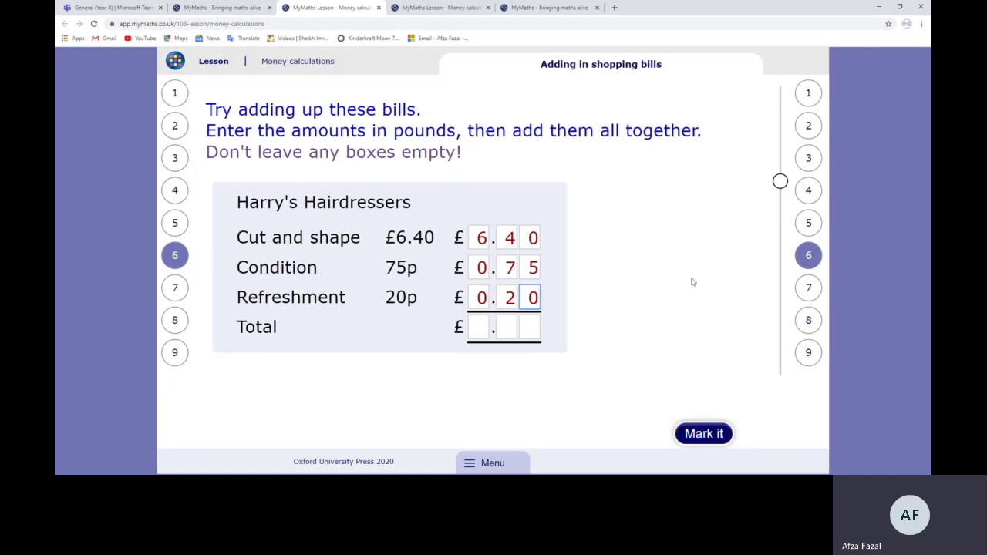
# Step: Sign into the MyMaths student portal with the portal username and password, declining to save the password
pyautogui.click(202, 7)
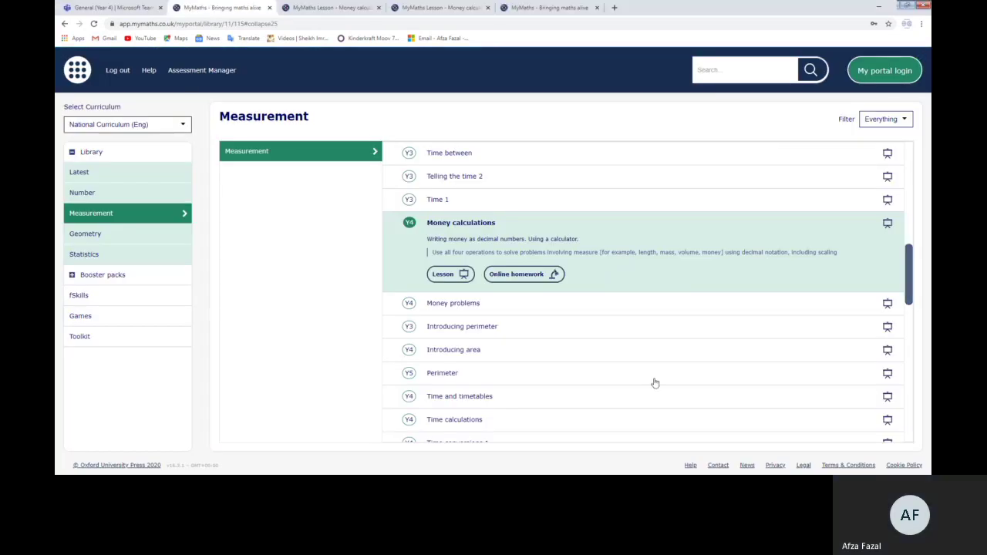
pyautogui.click(884, 70)
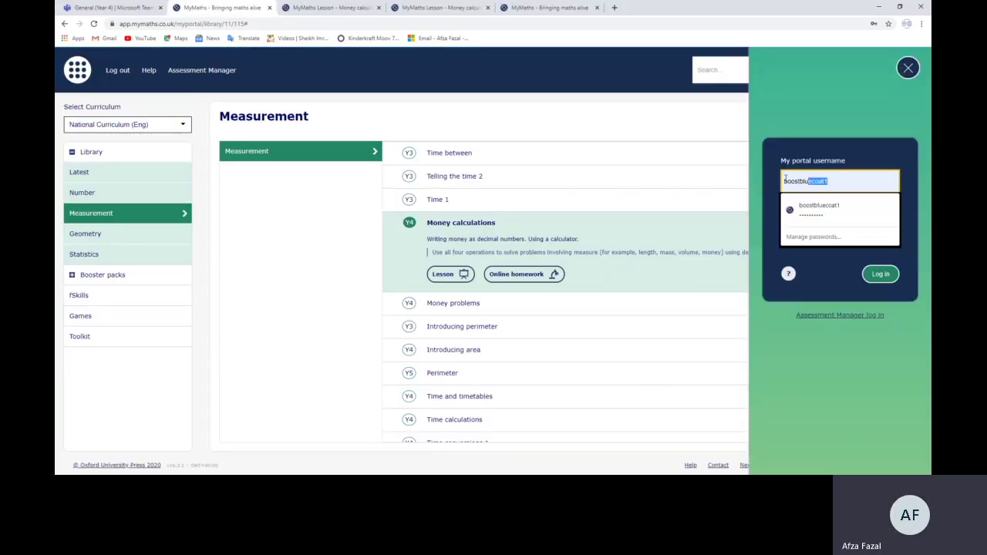
pyautogui.write('17')
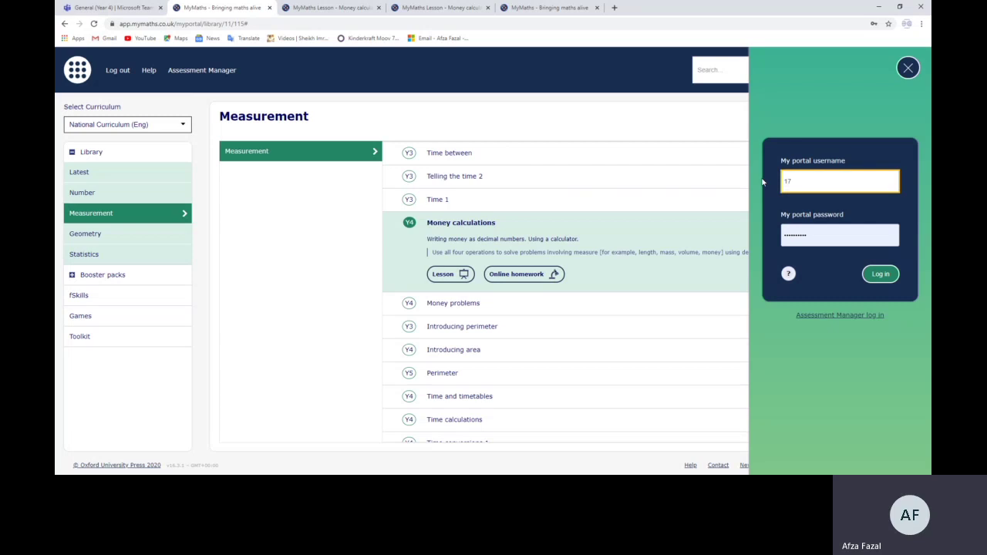
pyautogui.write('92')
pyautogui.press('Tab')
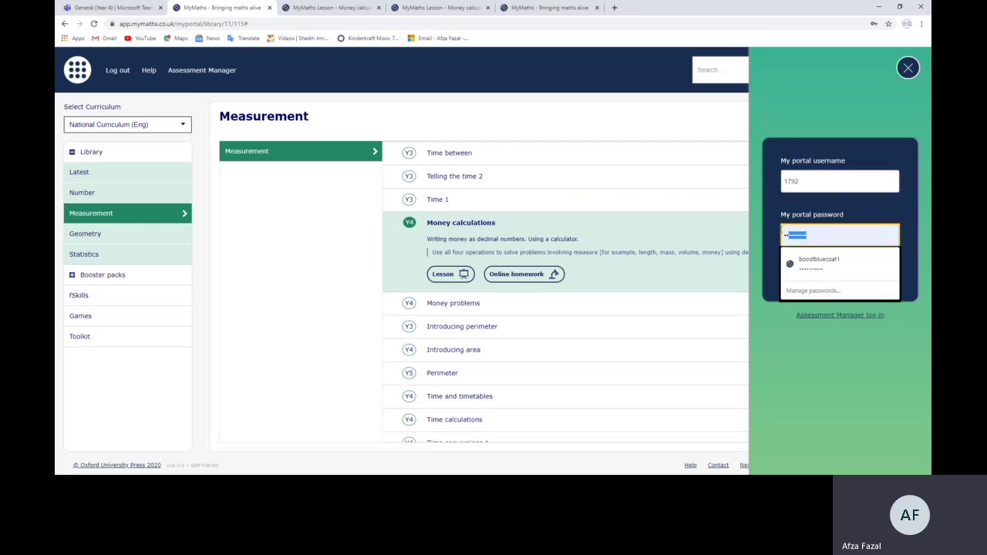
pyautogui.write('***')
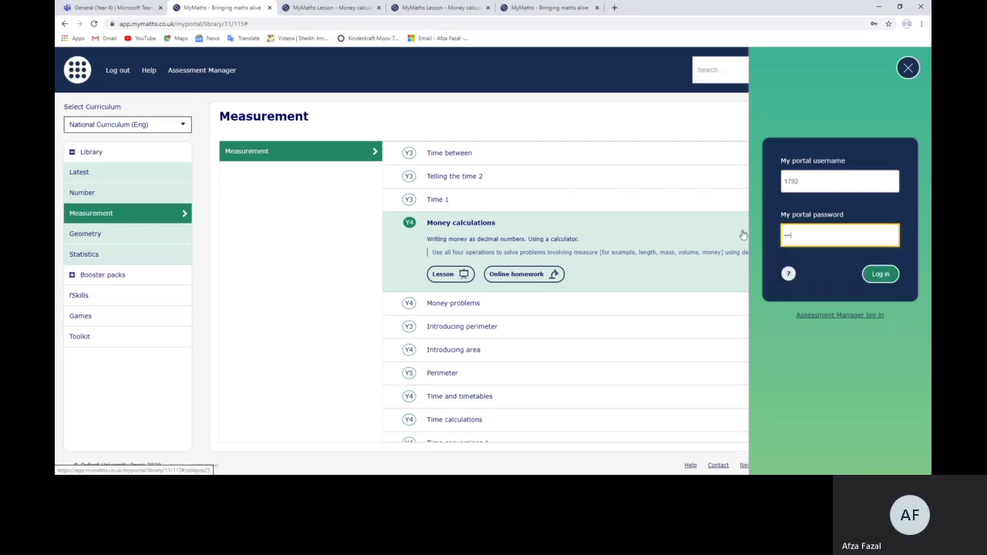
pyautogui.press('Return')
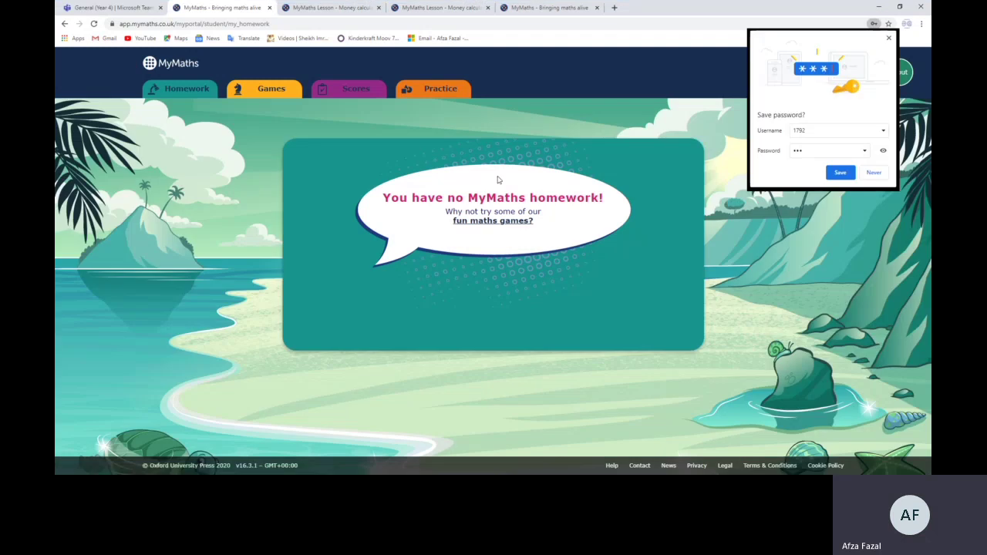
pyautogui.click(888, 38)
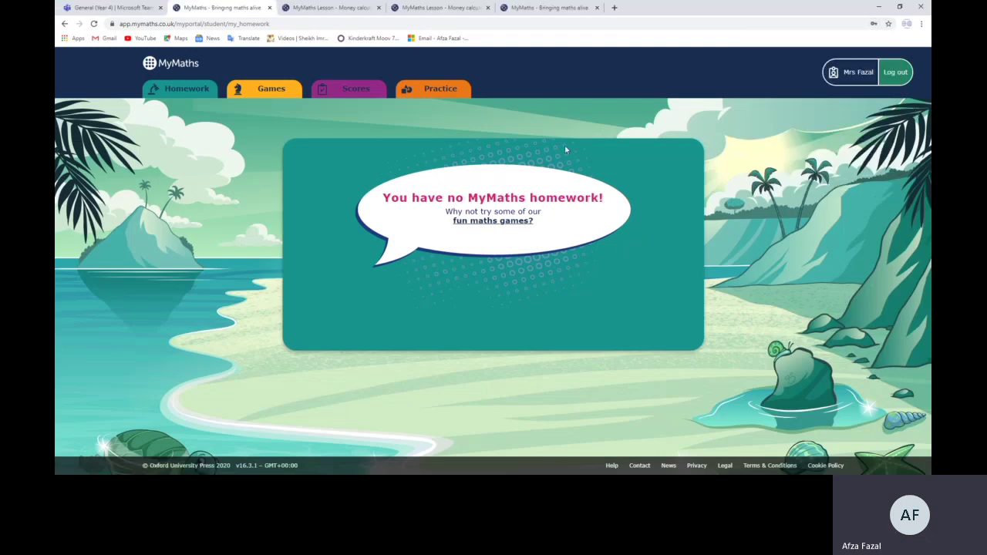